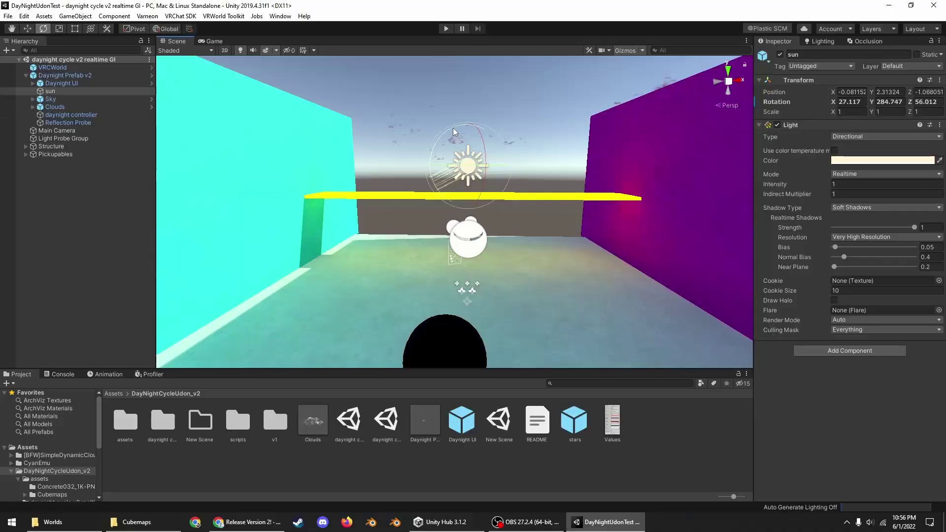
drag(452, 126, 291, 214)
right_drag(291, 213, 530, 293)
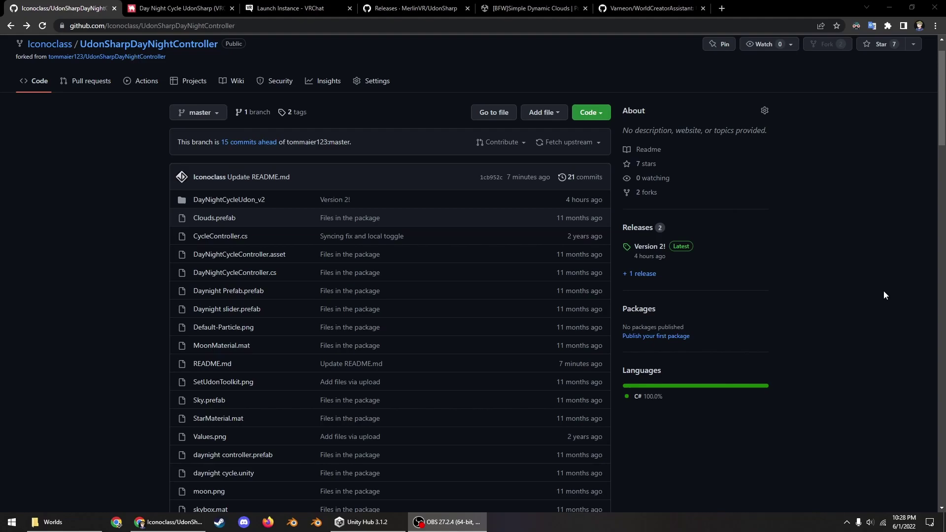
Step: Review the UdonSharpDayNightController README, the prefab's BOOTH page, the Version 2! release assets and the original repository it was forked from
scroll(215, 275, down, 10)
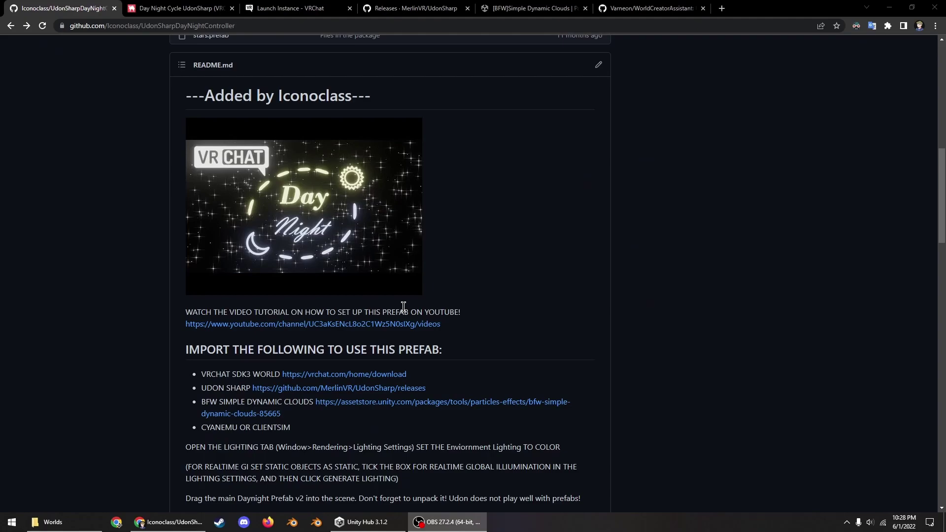
scroll(525, 330, up, 8)
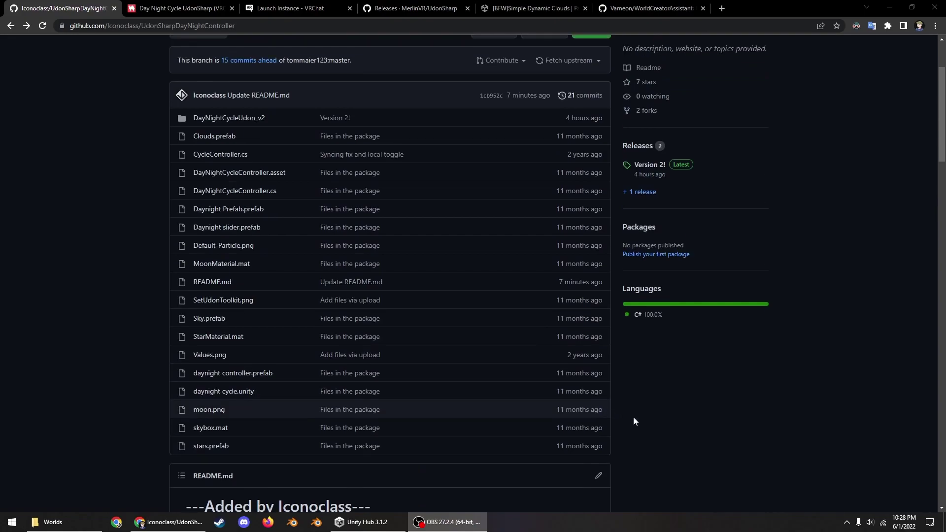
scroll(730, 409, up, 2)
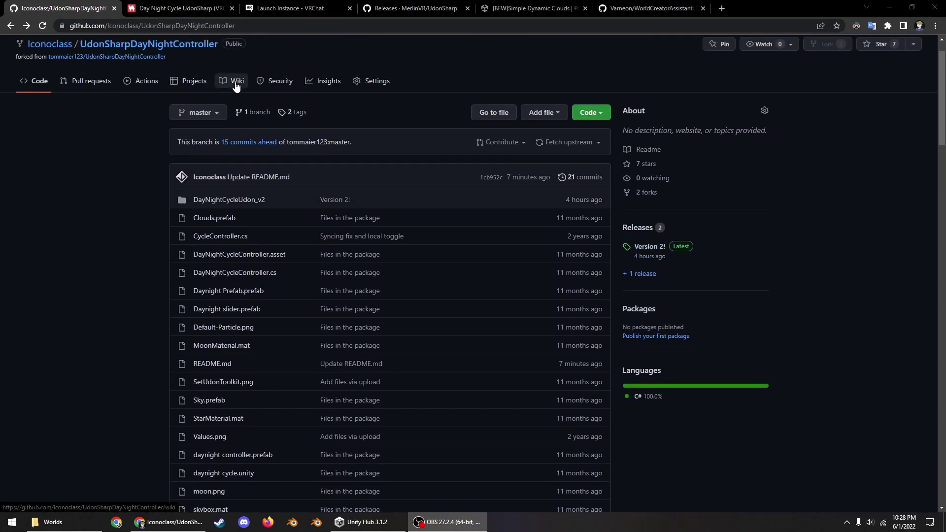
click(180, 7)
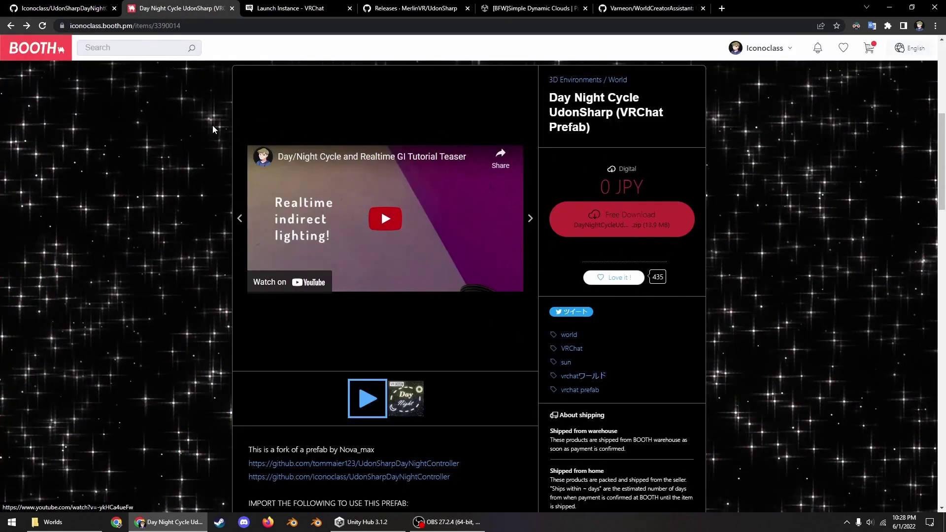
click(15, 7)
click(651, 247)
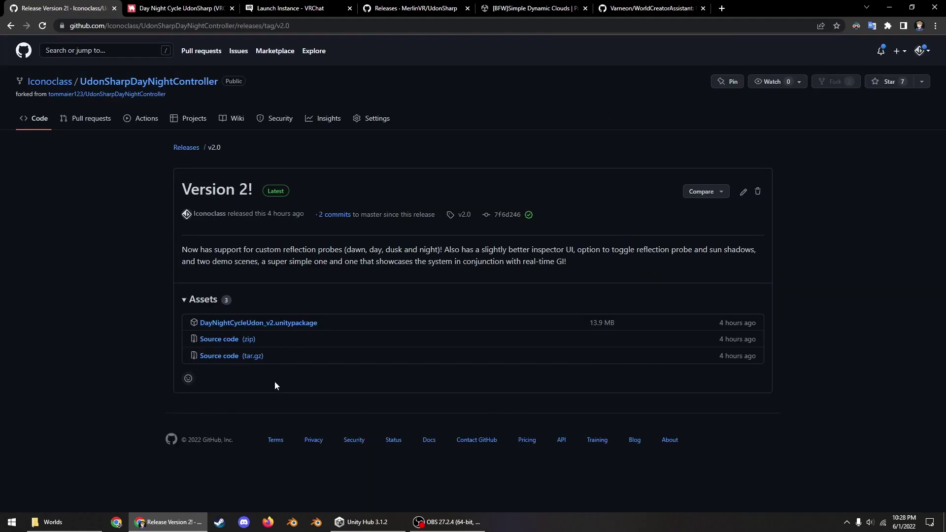
click(108, 95)
Step: Look through the Day Night Cycle Island world, UdonSharp releases, [BFW]Simple Dynamic Clouds asset and WorldCreatorAssistant repository pages
click(306, 6)
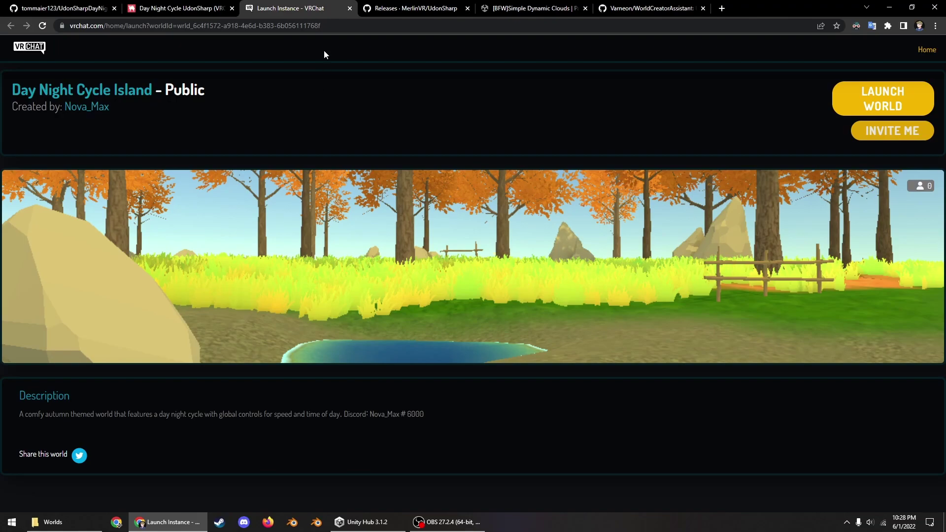
click(416, 7)
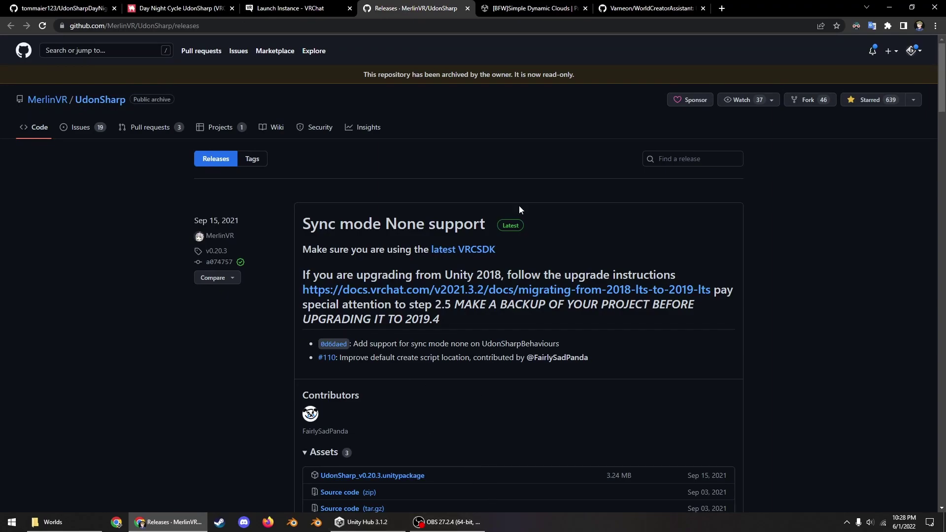
key(ctrl+Tab)
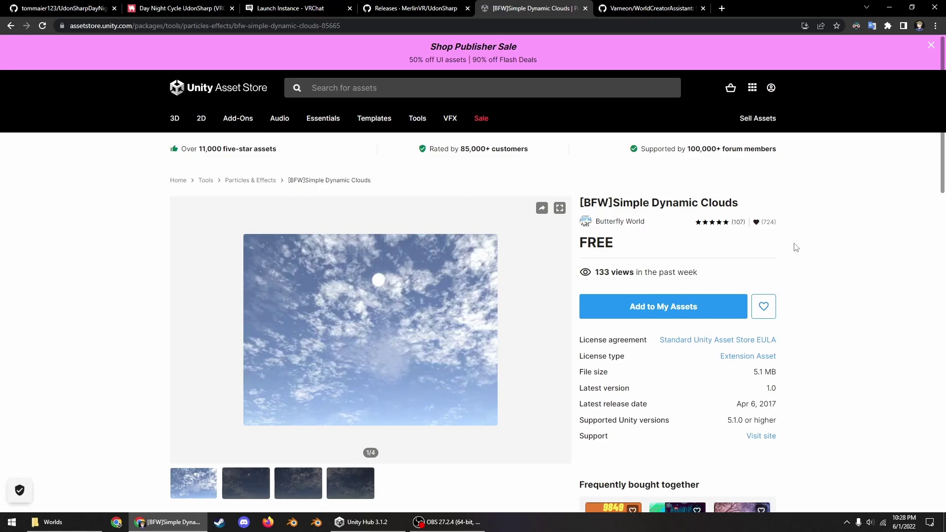
click(640, 8)
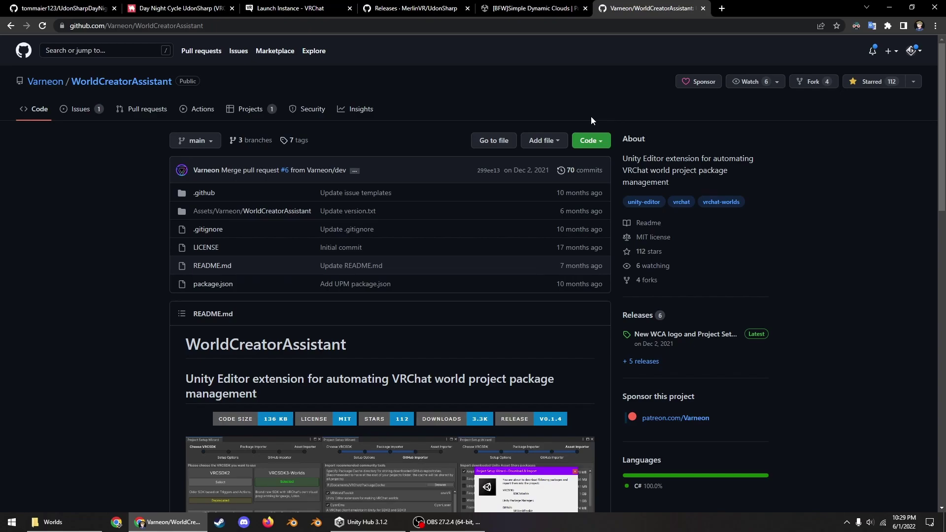
Step: Switch to Unity Hub and create the 3D project DayNightUdonTest with editor version 2019.4.31f1
click(362, 527)
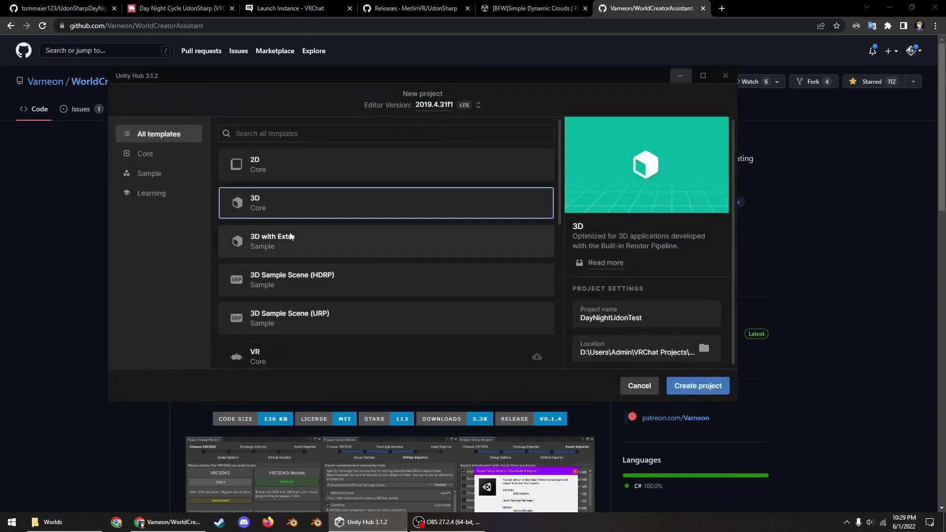
click(677, 385)
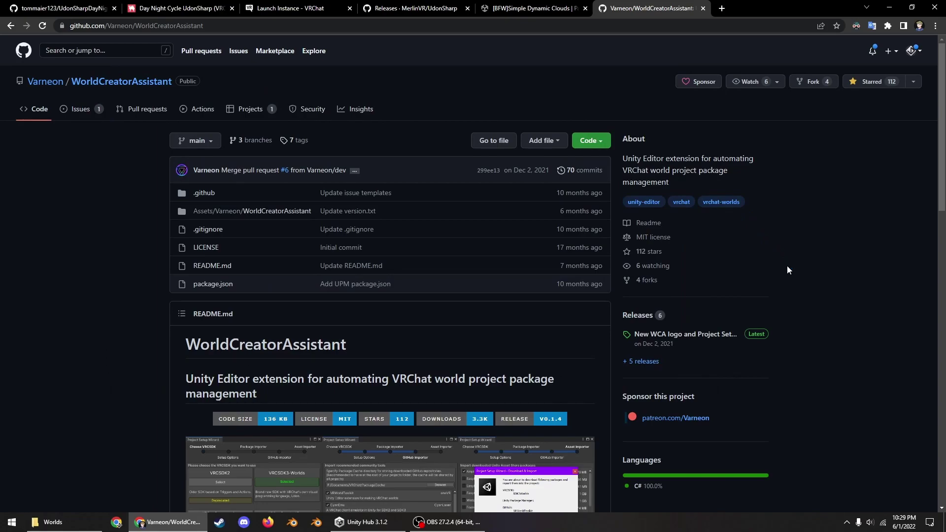
Step: Switch to the browser and examine the latest WorldCreatorAssistant release page, v0.1.4
click(697, 333)
scroll(656, 305, down, 5)
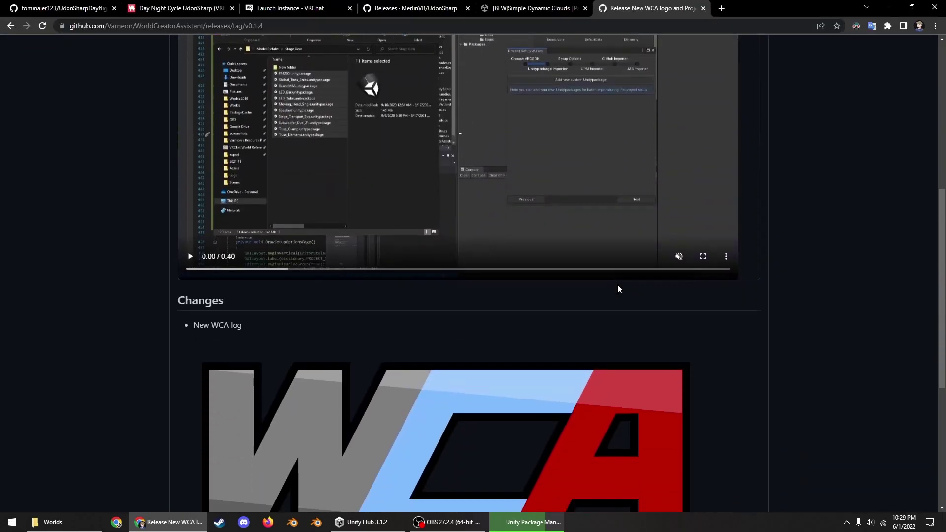
scroll(618, 285, up, 6)
scroll(484, 218, down, 11)
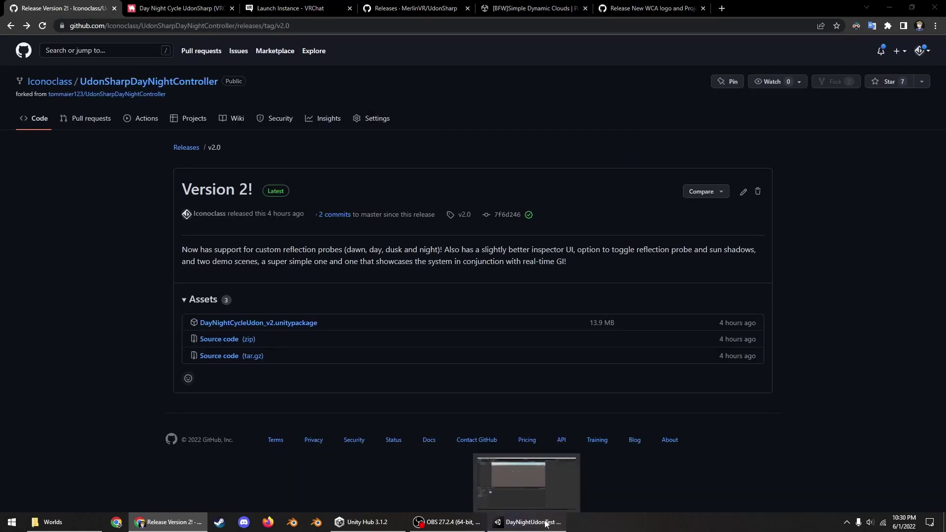
Step: Switch to the DayNightUdonTest project in Unity and import all contents of the WorldCreatorAssistant_v0.1.4 package from the Worlds folder
click(546, 524)
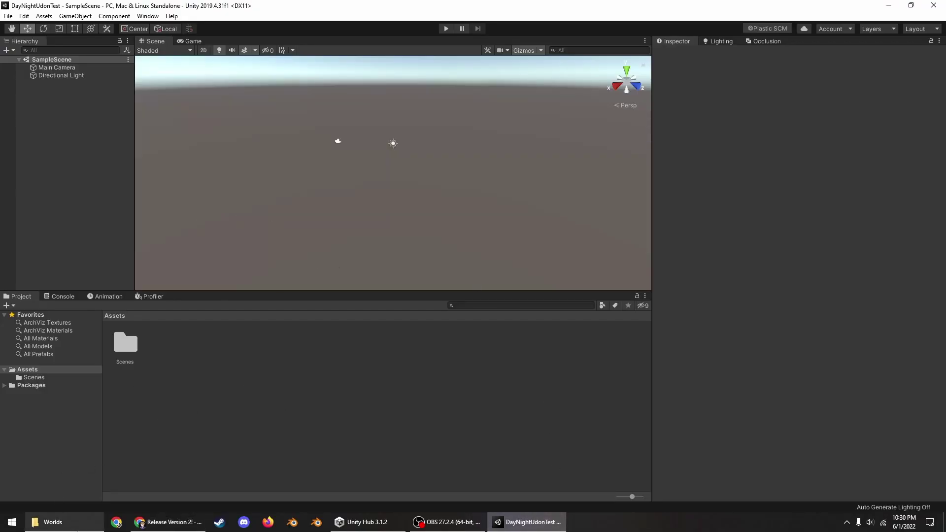
click(78, 530)
drag(383, 247, 149, 410)
right_click(542, 207)
click(569, 224)
click(536, 106)
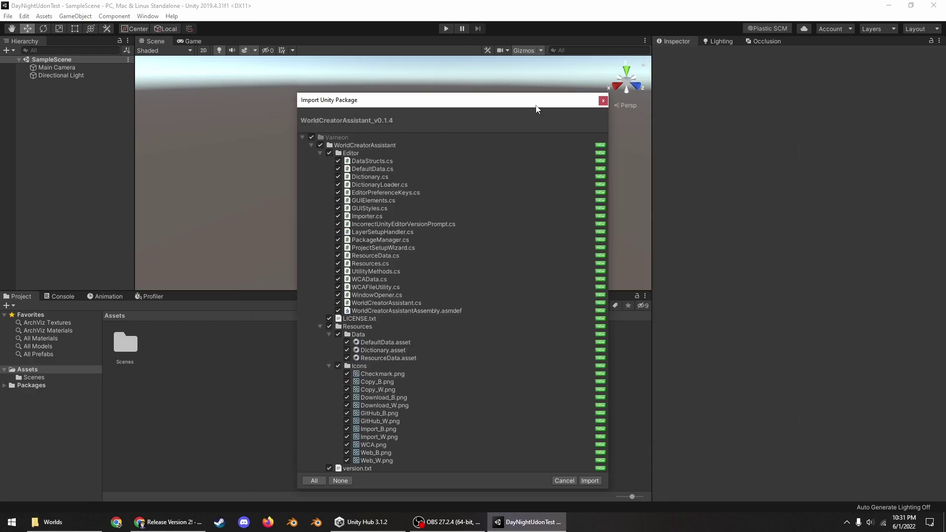
click(592, 481)
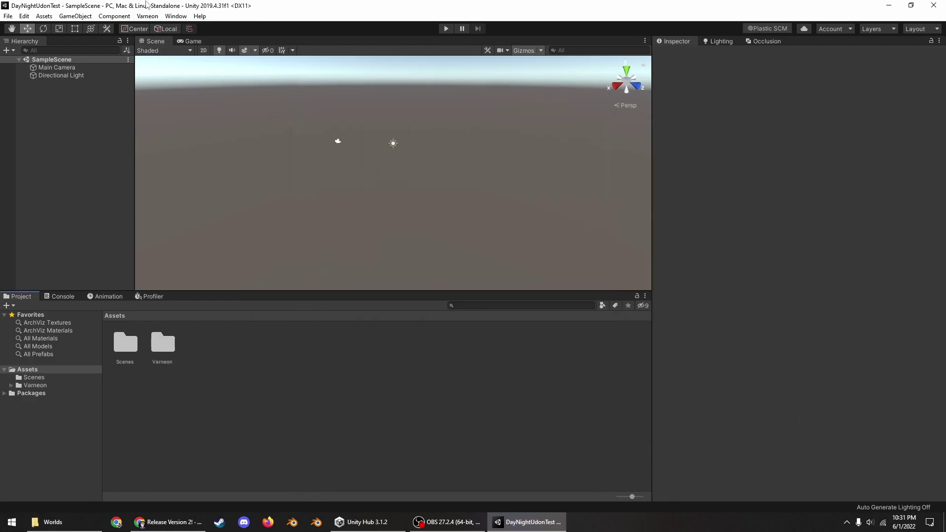
Step: Open Varneon's Project Setup Wizard and choose VRCSDK3-Worlds as the SDK
click(147, 16)
click(157, 28)
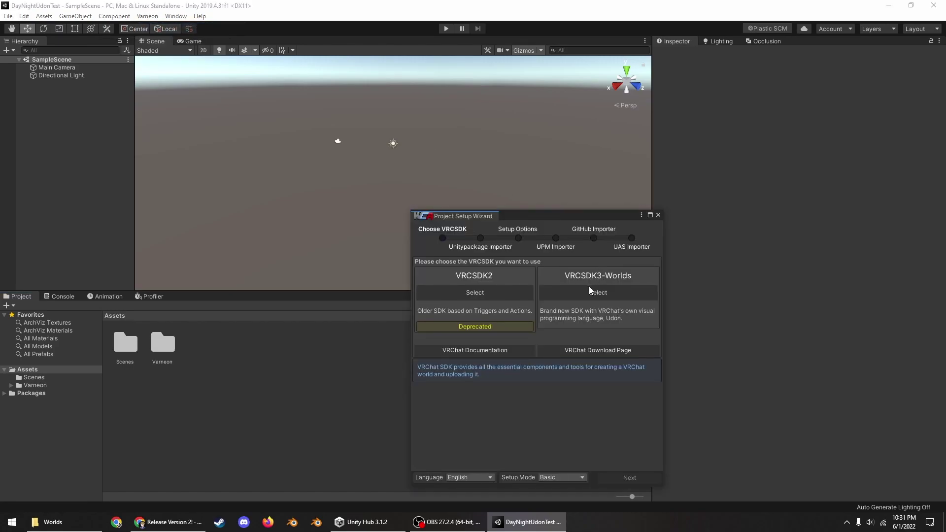
click(596, 294)
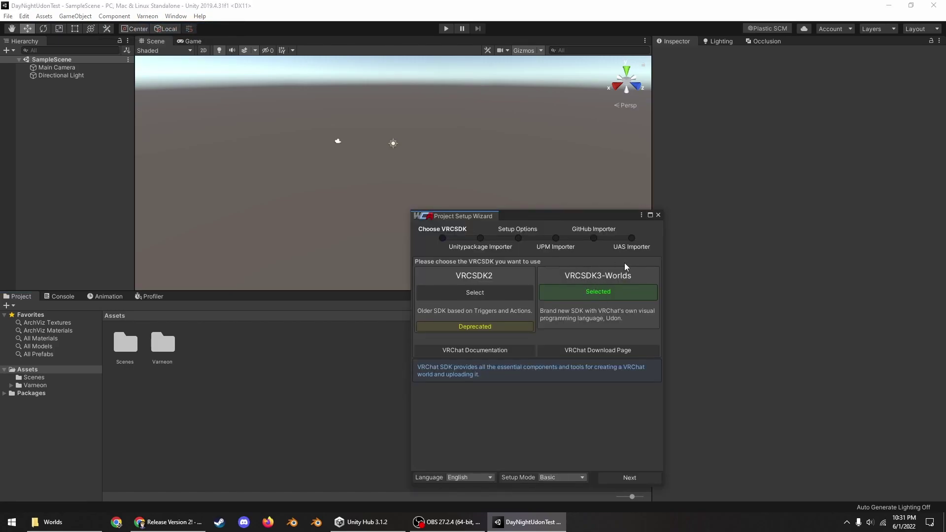
click(629, 478)
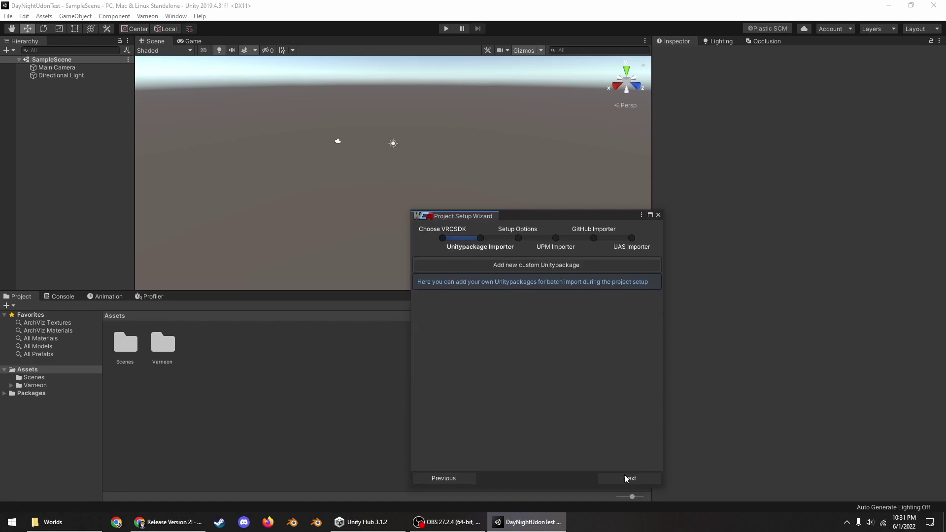
Step: Add DayNightCycleUdon_v2.unitypackage from the Worlds folder as a custom package in the setup wizard and continue to the setup options
click(501, 265)
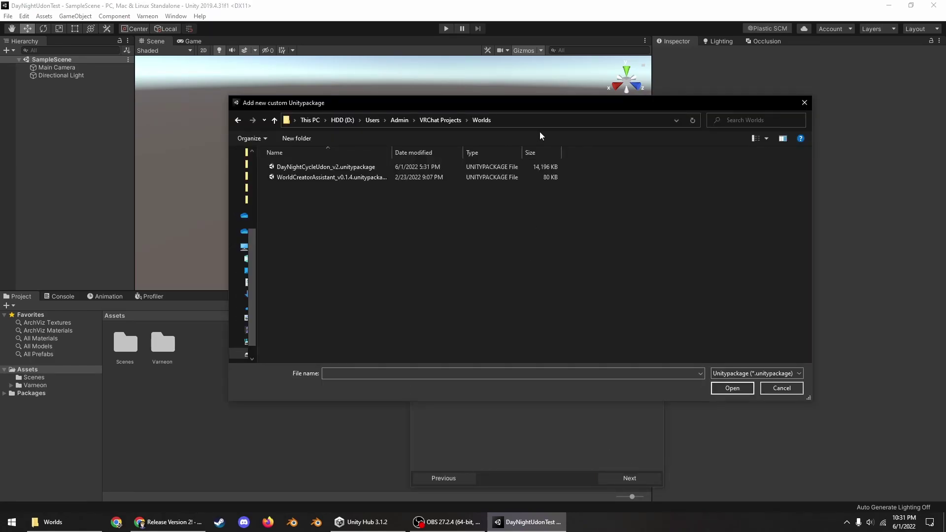
click(525, 119)
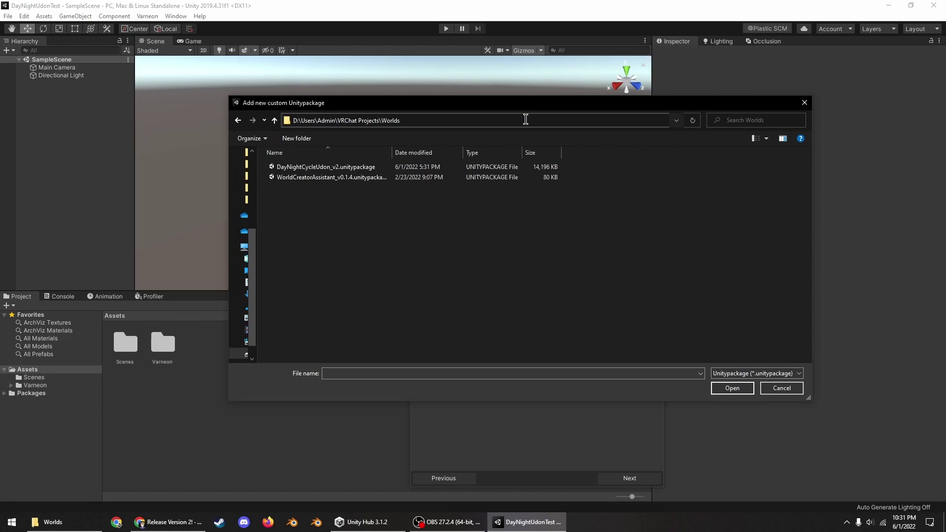
key(Escape)
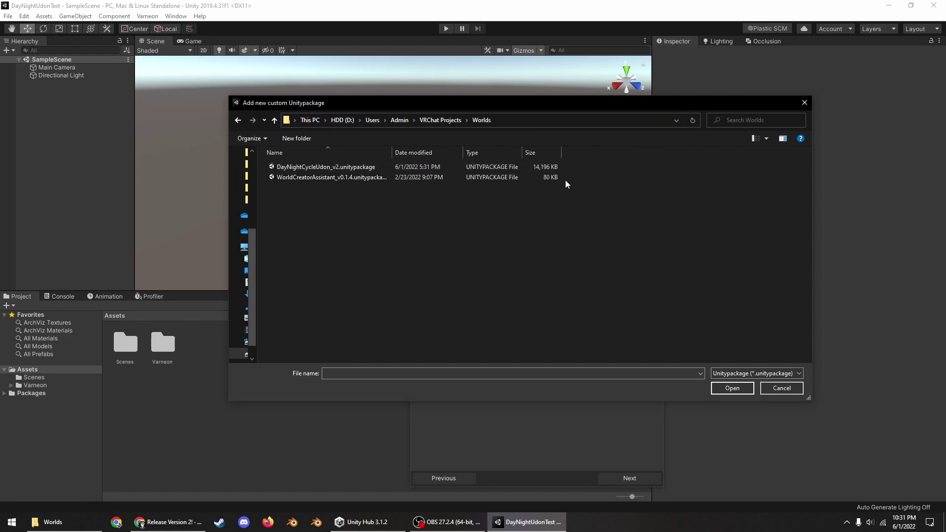
click(336, 165)
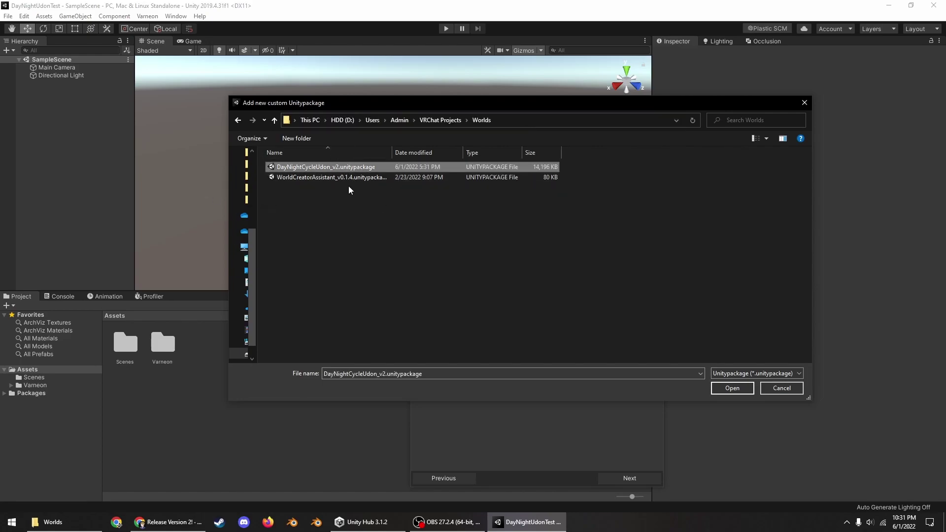
click(733, 389)
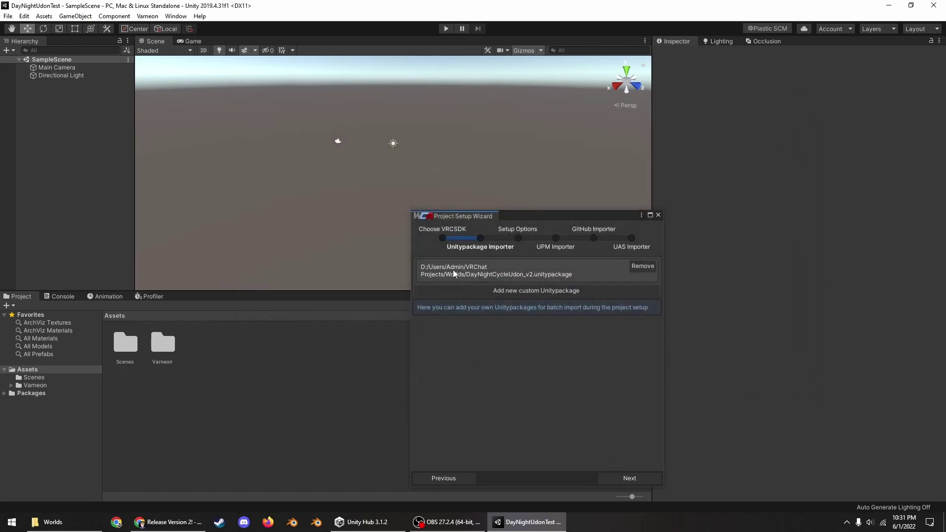
click(627, 479)
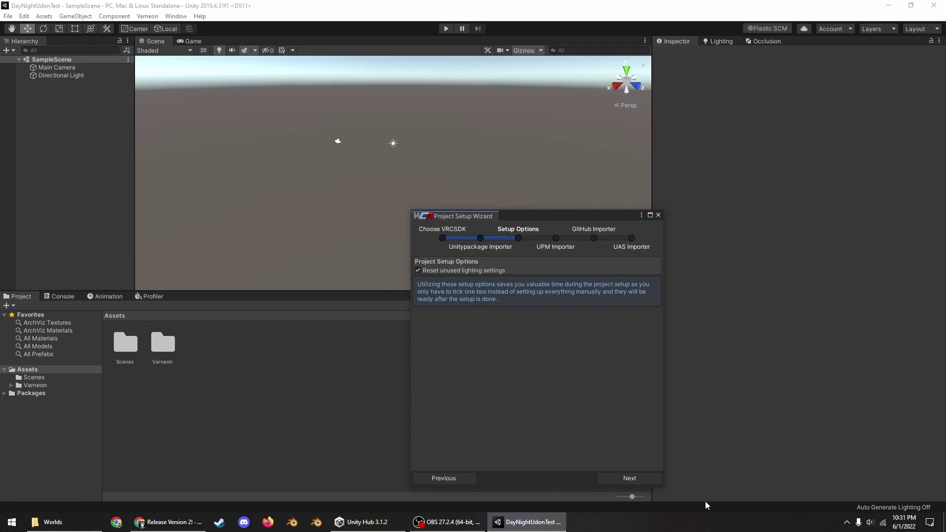
Step: Complete the project setup with VRWorldToolkit, CyanEmu, EasyQuestSwitch, UdonSharp and BFWSimple Dynamic Clouds selected for import, and close the World Creator Assistant window
click(640, 477)
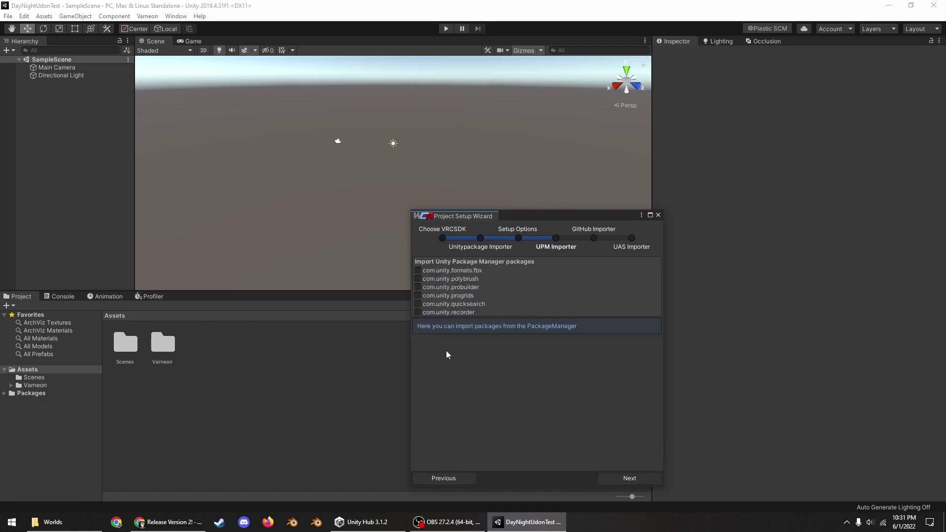
click(620, 480)
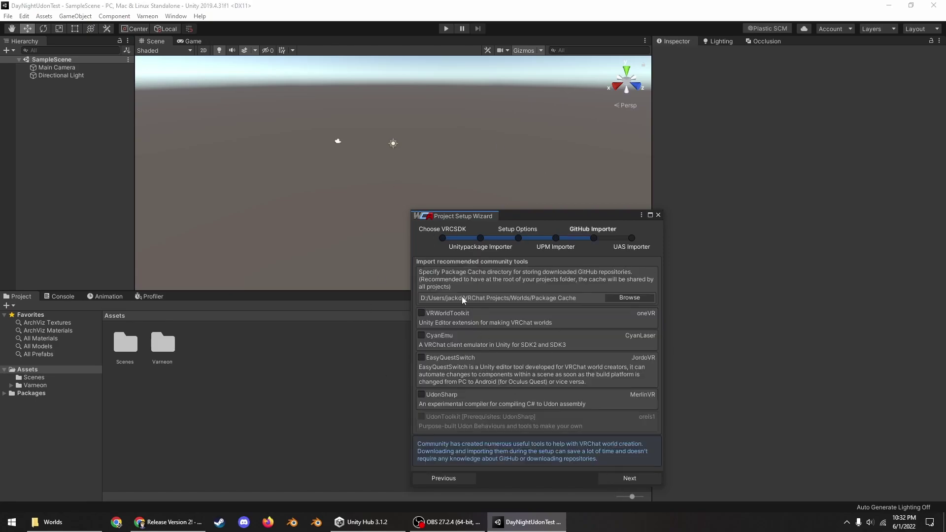
click(422, 394)
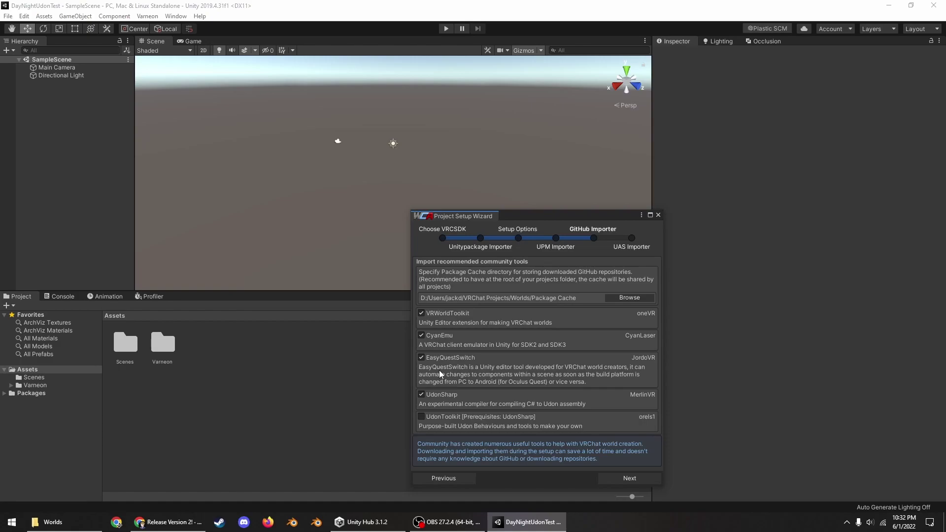
click(616, 481)
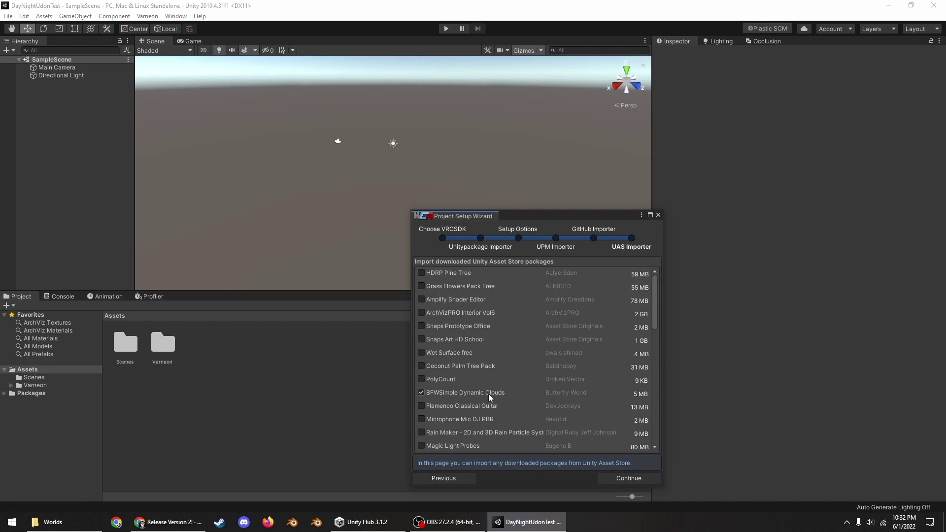
click(634, 478)
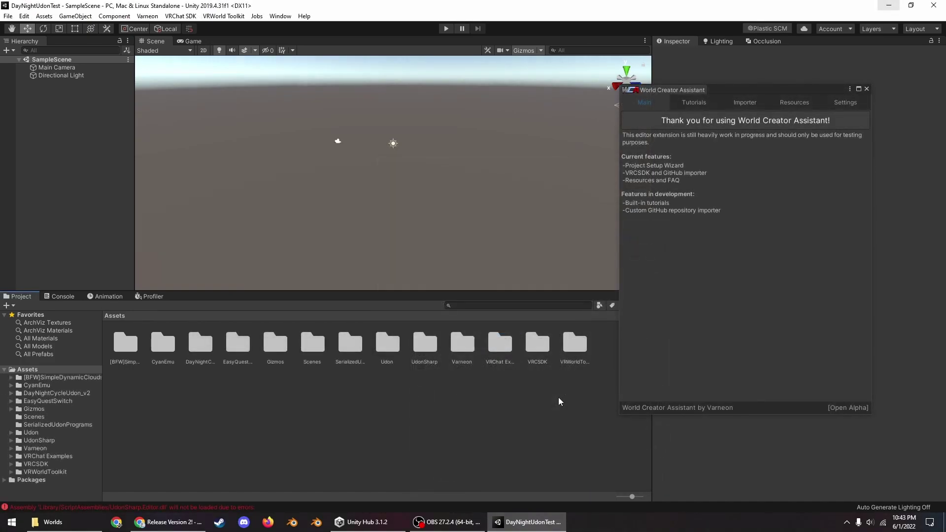
click(867, 90)
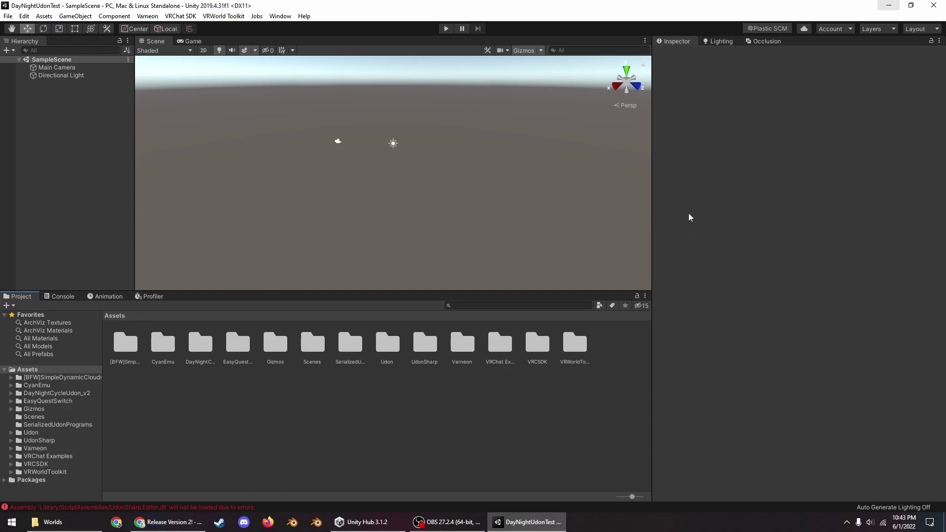
Step: Open the Lighting settings and set the Environment Lighting source to Color
click(280, 16)
mouse_move(304, 16)
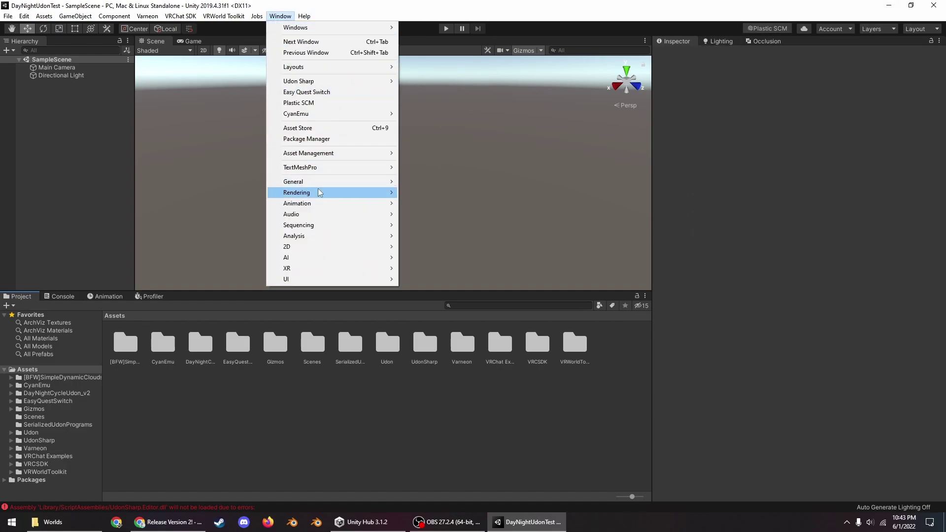
mouse_move(315, 192)
click(419, 198)
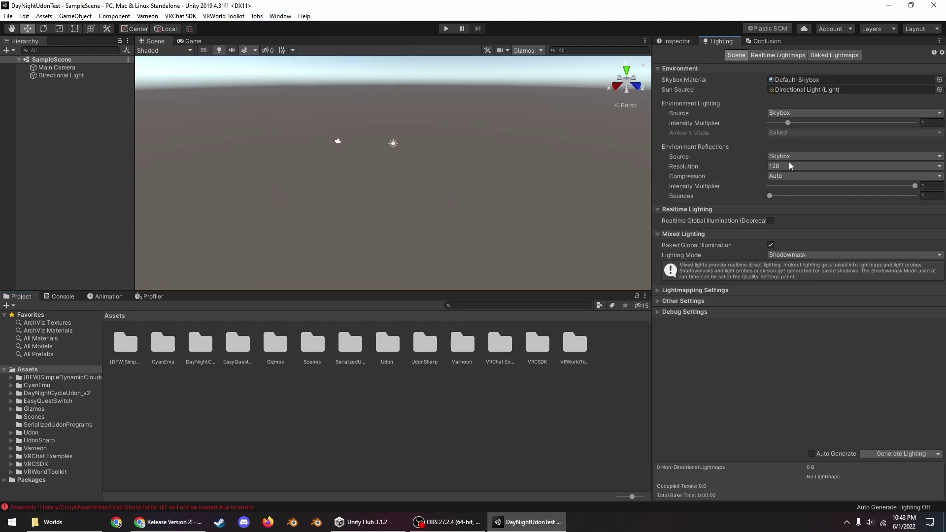
click(779, 113)
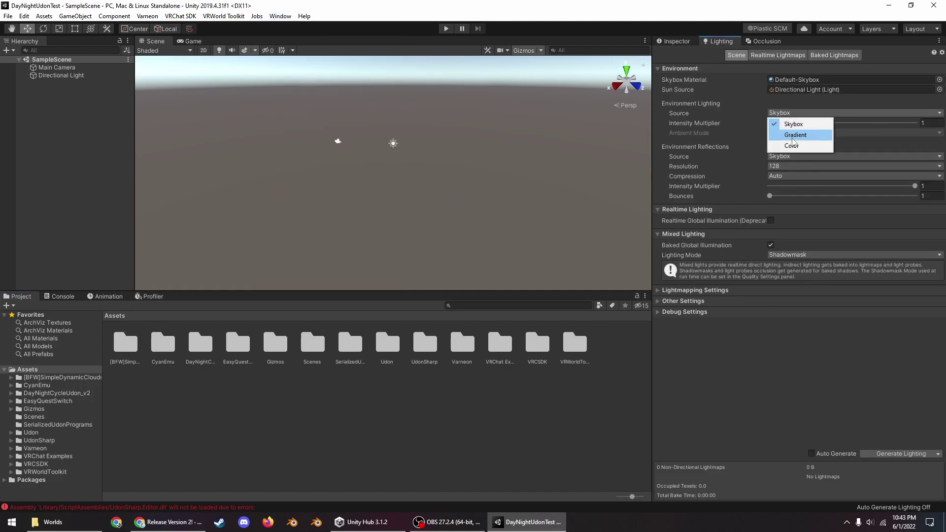
click(780, 145)
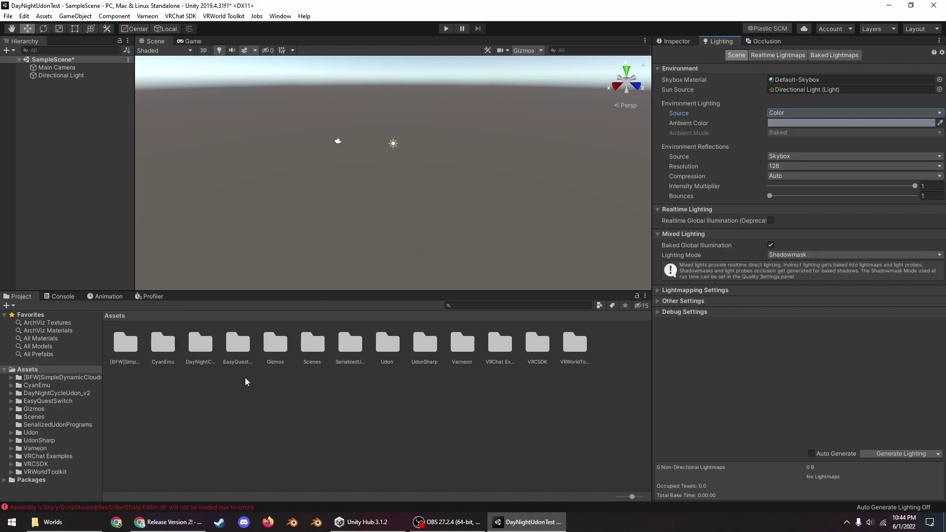
Step: Open the daynight cycle v2 scene from the DayNightCycleUdon_v2 folder
double_click(203, 352)
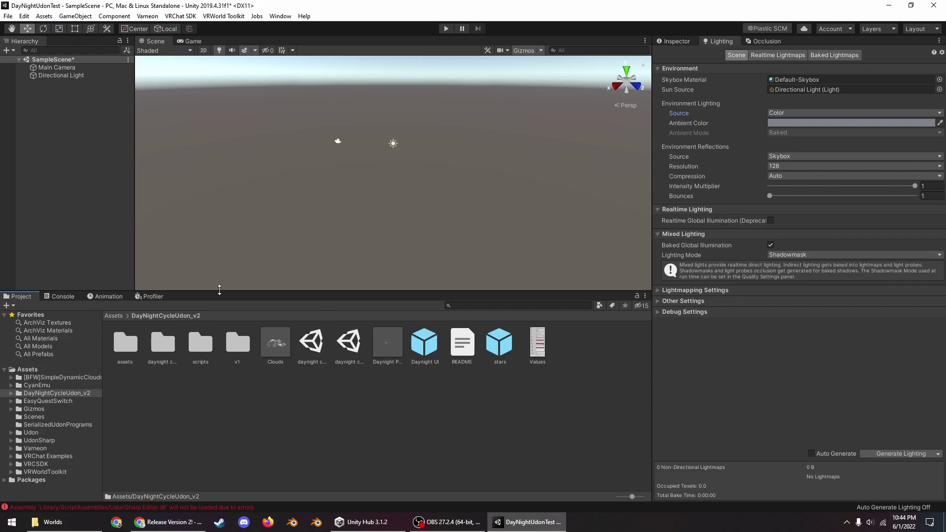
click(348, 353)
click(312, 351)
double_click(344, 352)
click(500, 281)
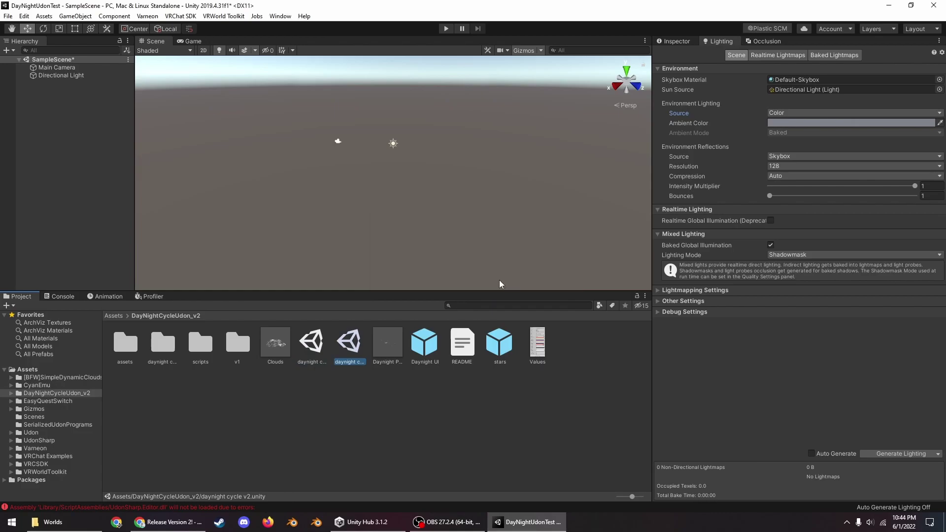
scroll(377, 158, up, 10)
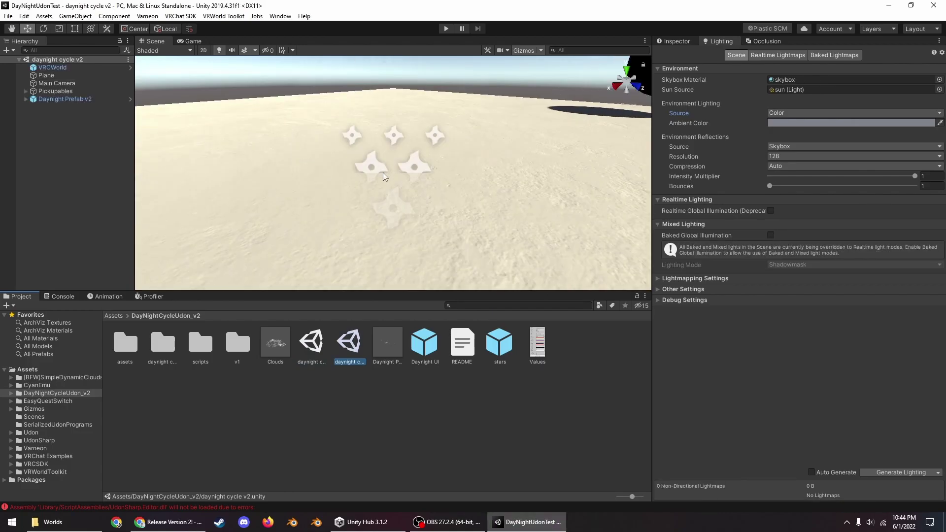
scroll(390, 187, down, 5)
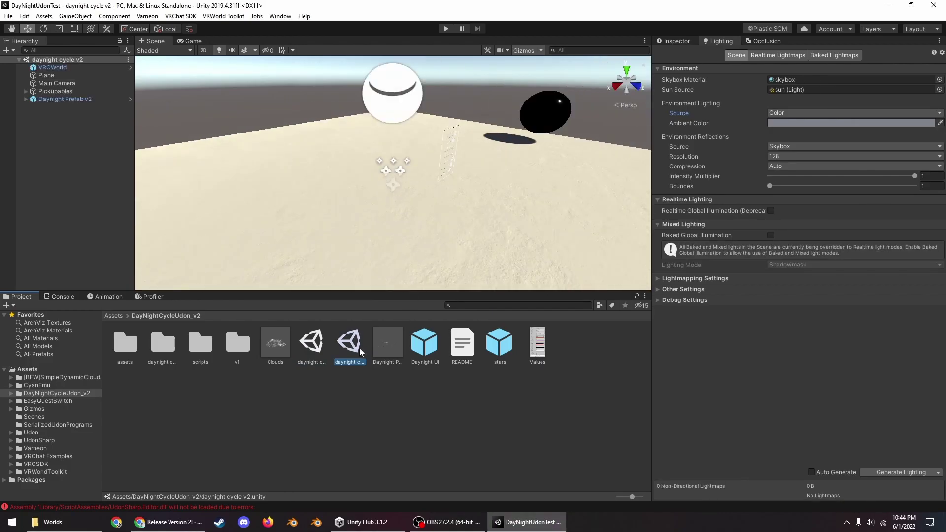
Step: Open the daynight cycle v2 realtime GI scene and look around its structure, spheres and sky
double_click(311, 343)
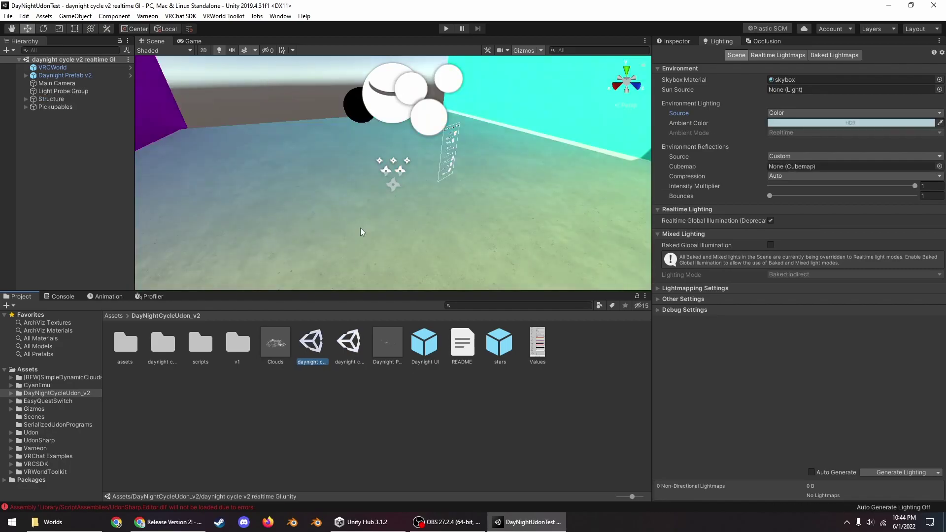
alt+drag(372, 207, 398, 143)
right_drag(334, 151, 494, 173)
right_drag(375, 167, 526, 161)
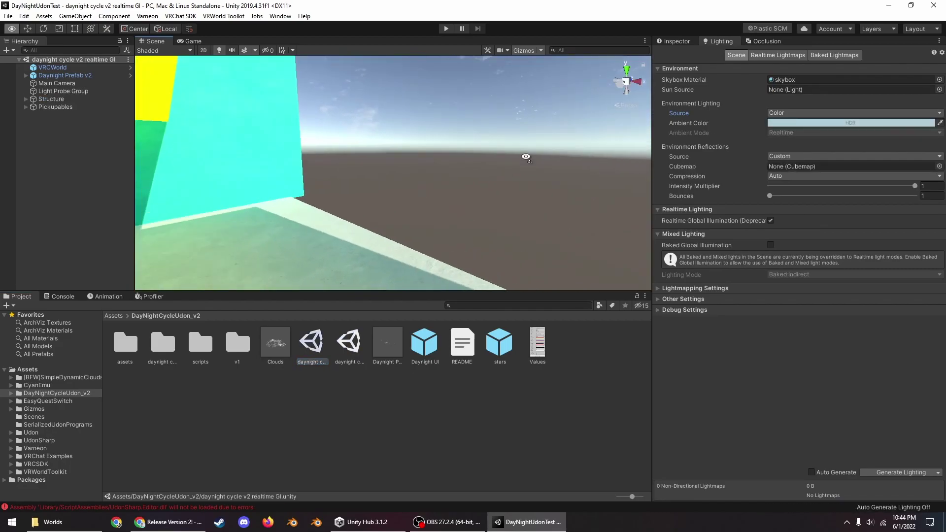
scroll(509, 173, down, 3)
middle_drag(426, 210, 486, 203)
alt+drag(375, 175, 398, 195)
middle_drag(397, 194, 421, 196)
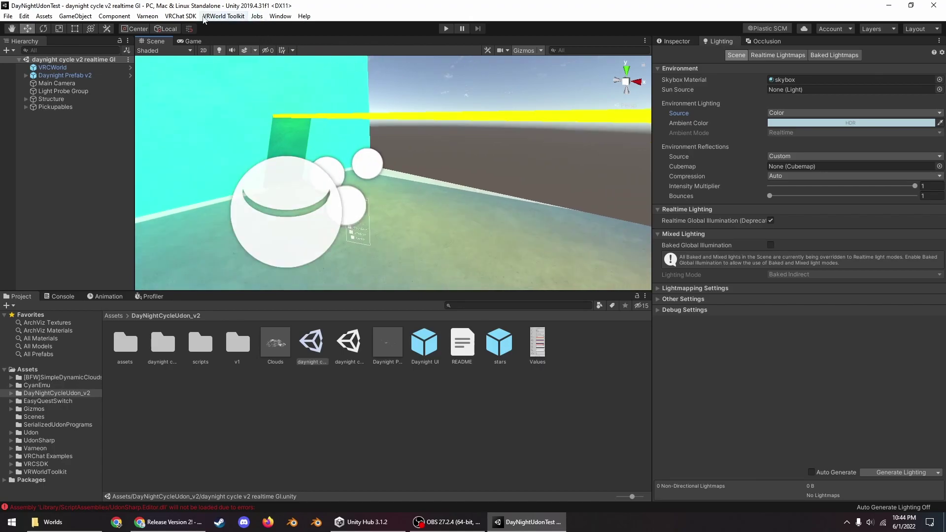
Step: Review the CyanEmu settings for the player controller and local player, and close them
click(280, 16)
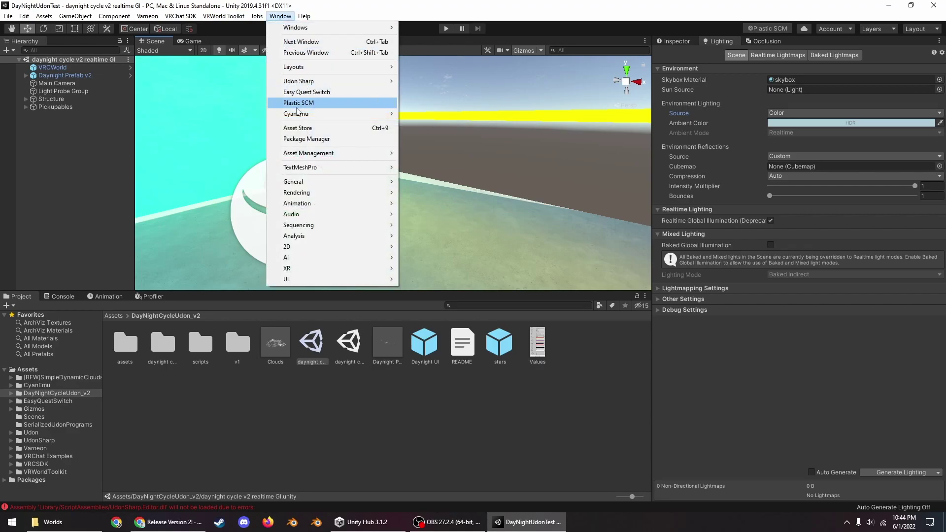
mouse_move(328, 115)
click(407, 113)
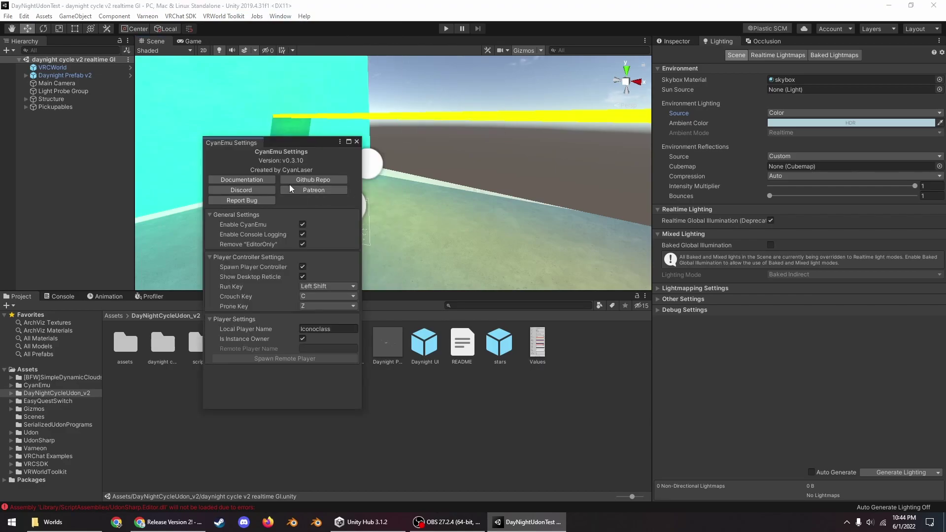
click(357, 141)
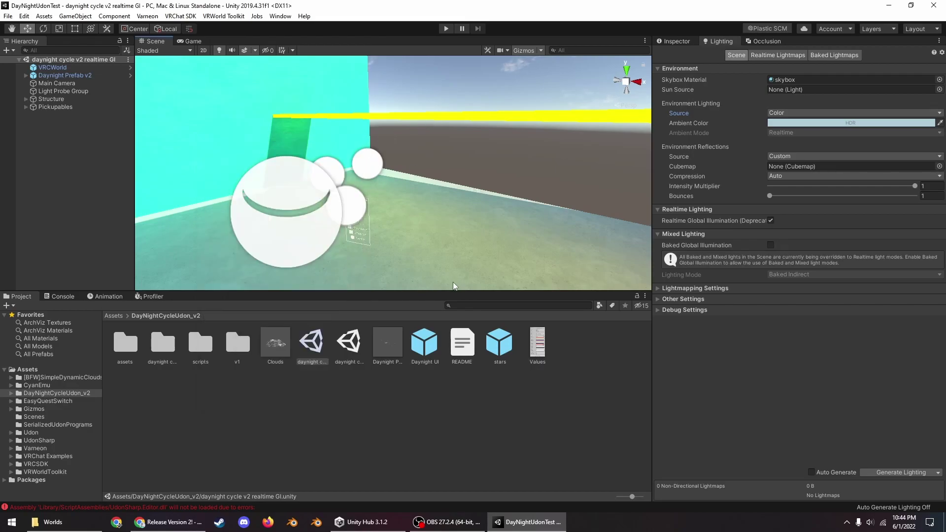
Step: Enlarge the Scene view, start play mode and walk up to the Cycle Settings menu in the world
drag(450, 290, 449, 381)
drag(652, 354, 764, 356)
click(445, 28)
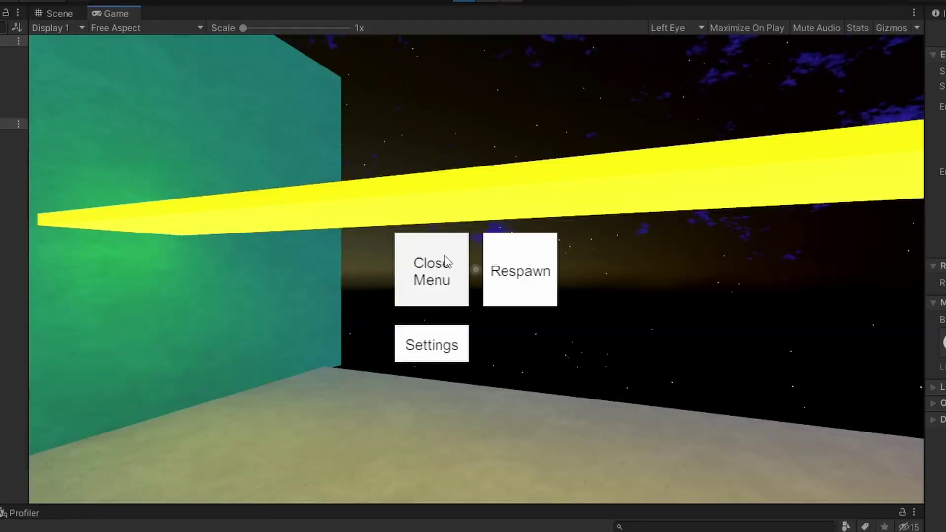
click(446, 260)
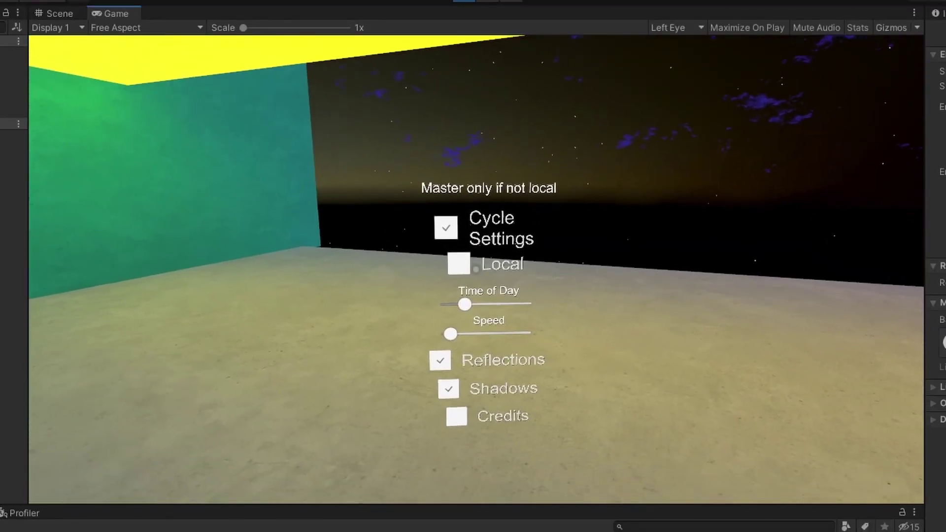
key(w)
key(s)
Step: Test the Time of Day and Speed sliders in the world menu, returning Speed to its minimum
click(476, 269)
click(476, 269)
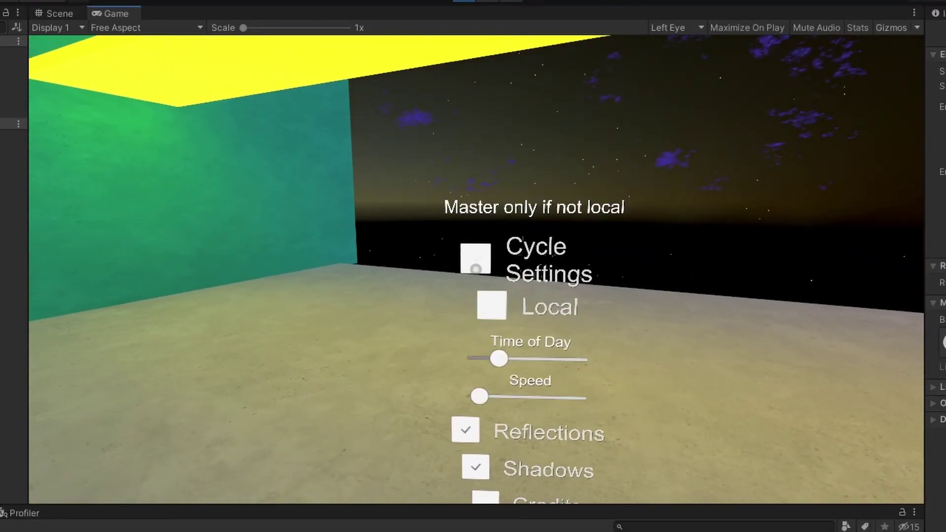
click(476, 269)
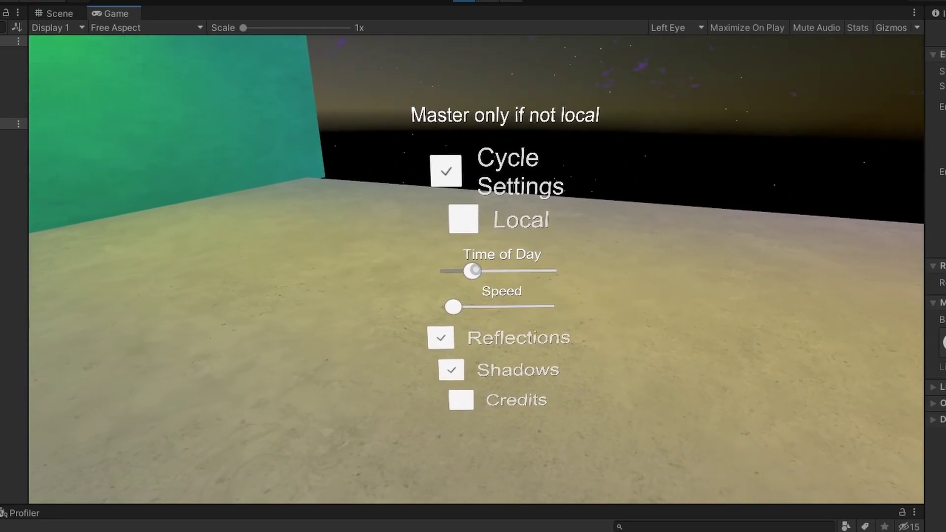
click(473, 271)
drag(476, 270, 476, 270)
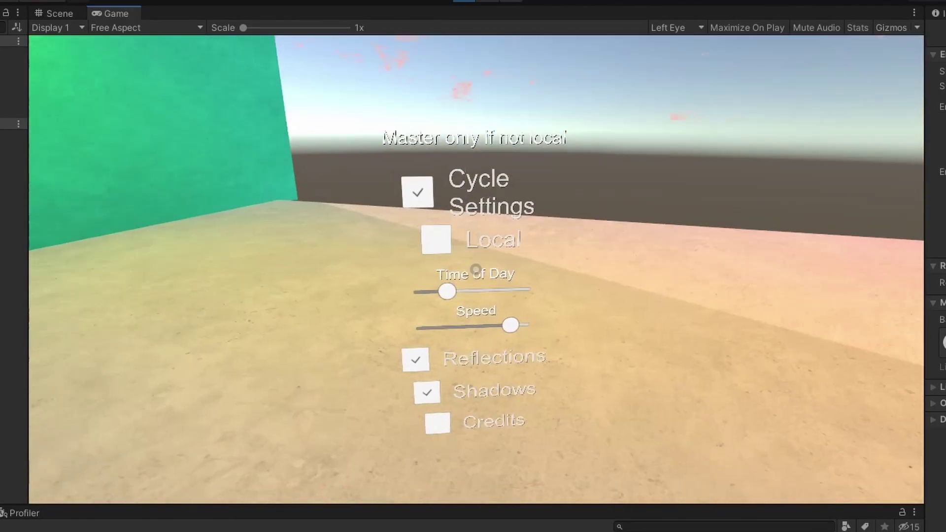
click(475, 269)
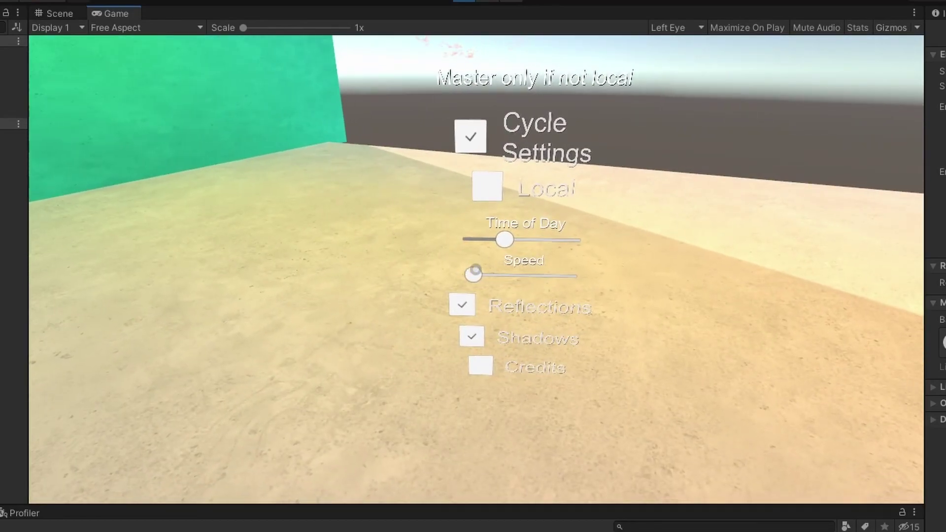
drag(476, 270, 475, 269)
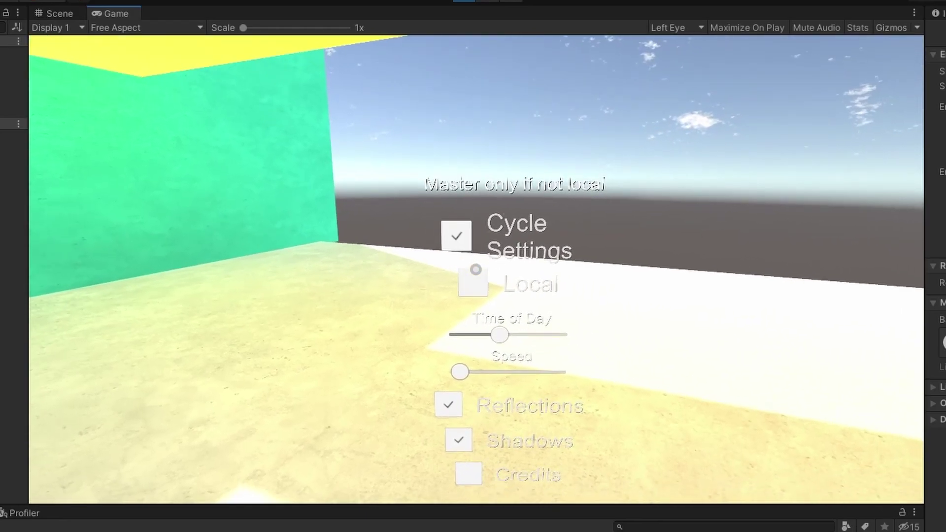
Step: Enable the Local option in the world menu and move the Time of Day slider to an earlier time
click(475, 270)
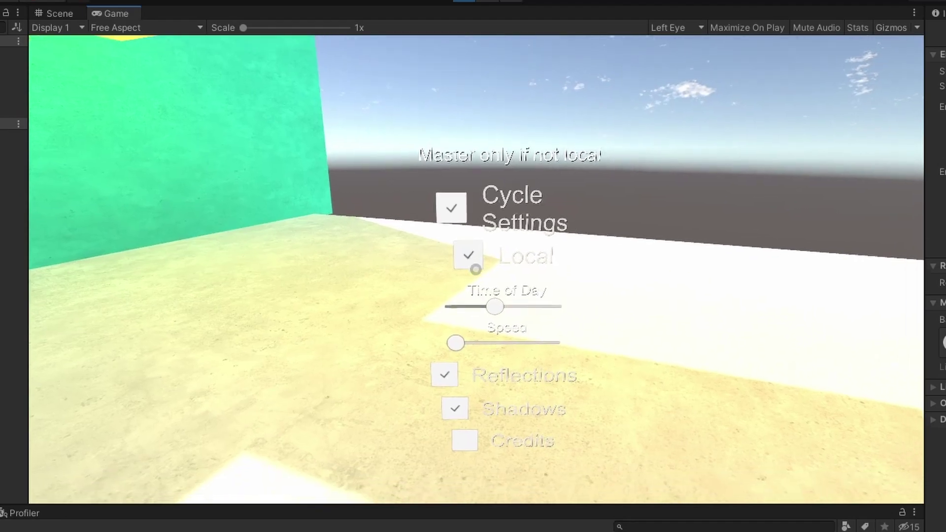
drag(475, 269, 476, 269)
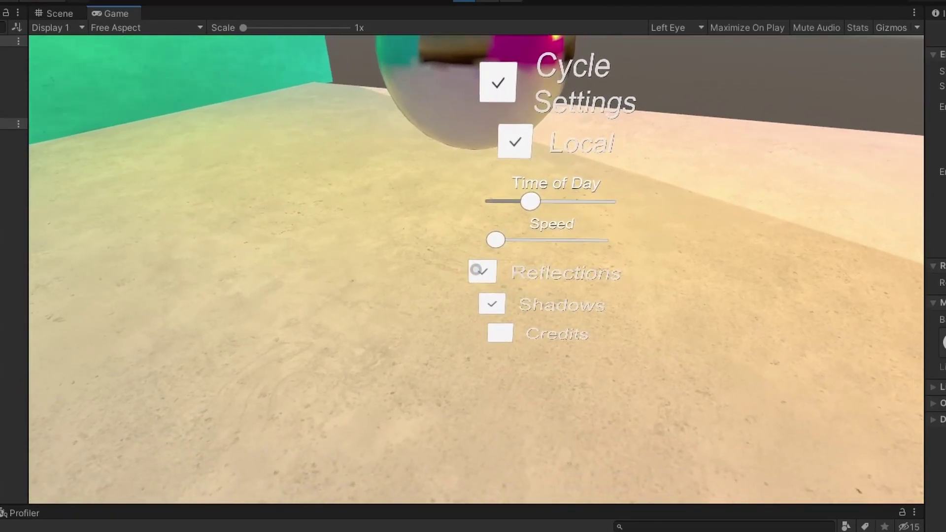
Step: Test the Reflections option by switching it off and on again, and show the Credits
click(476, 269)
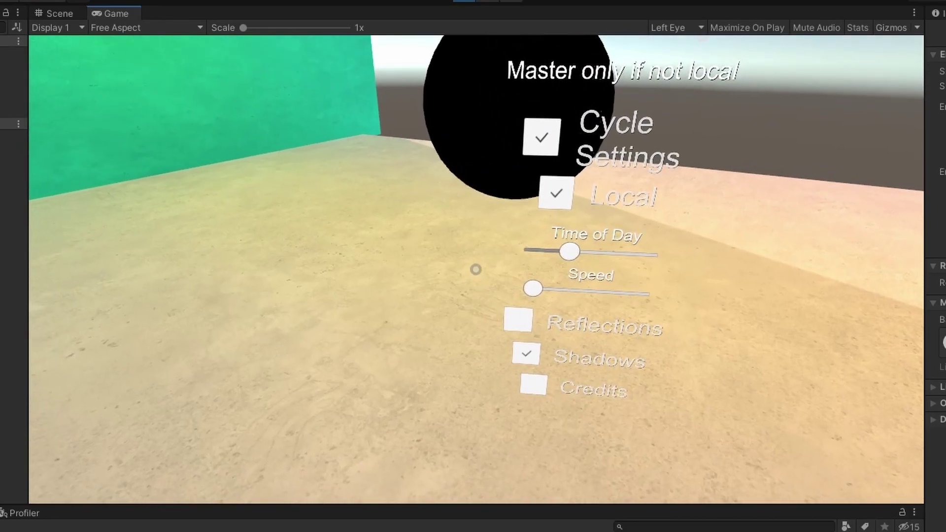
click(476, 269)
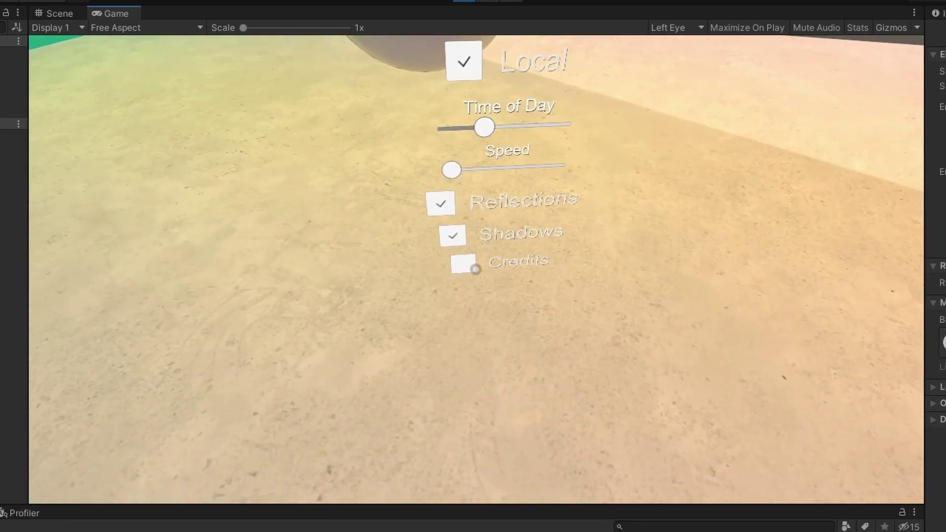
click(475, 270)
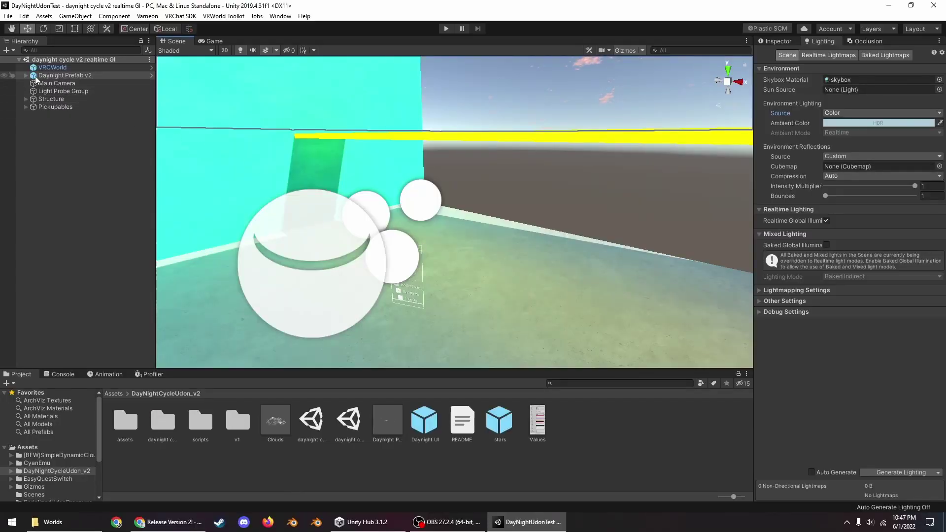
Step: Examine the contents of Daynight Prefab v2 in edit mode, including the Daynight UI object and its menu in the scene
click(26, 76)
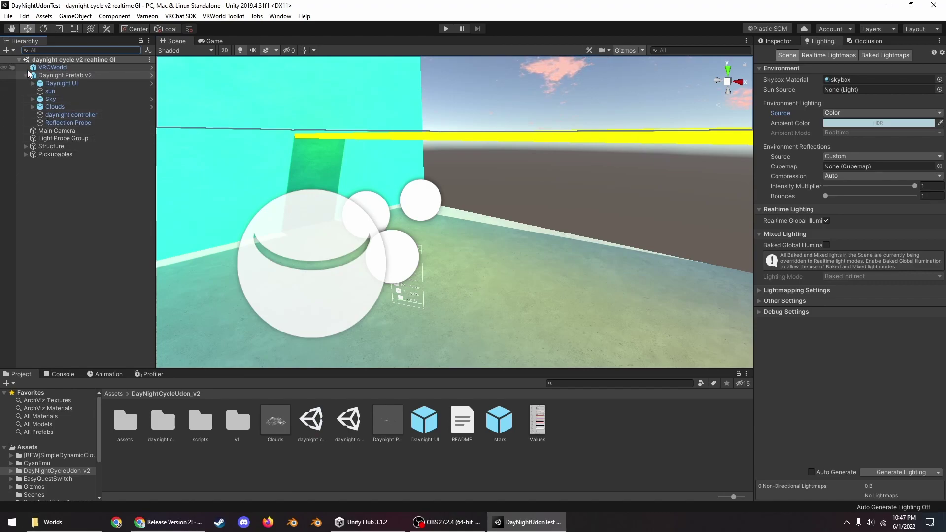
drag(398, 425, 616, 467)
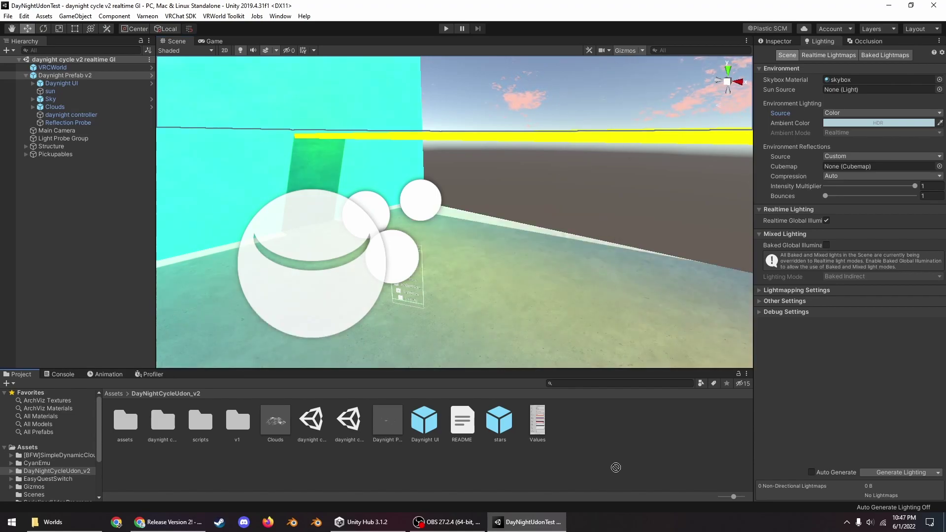
click(51, 85)
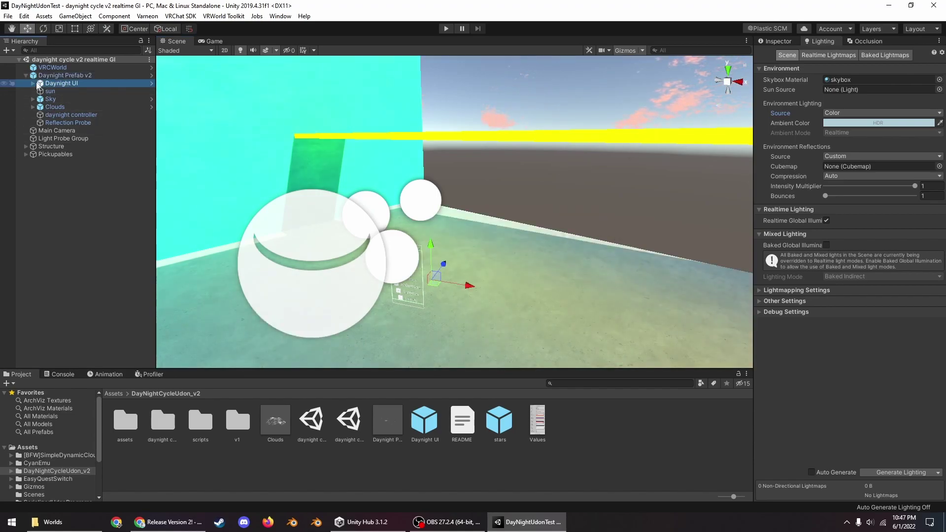
click(33, 83)
right_drag(384, 143, 365, 167)
key(w)
scroll(366, 166, down, 3)
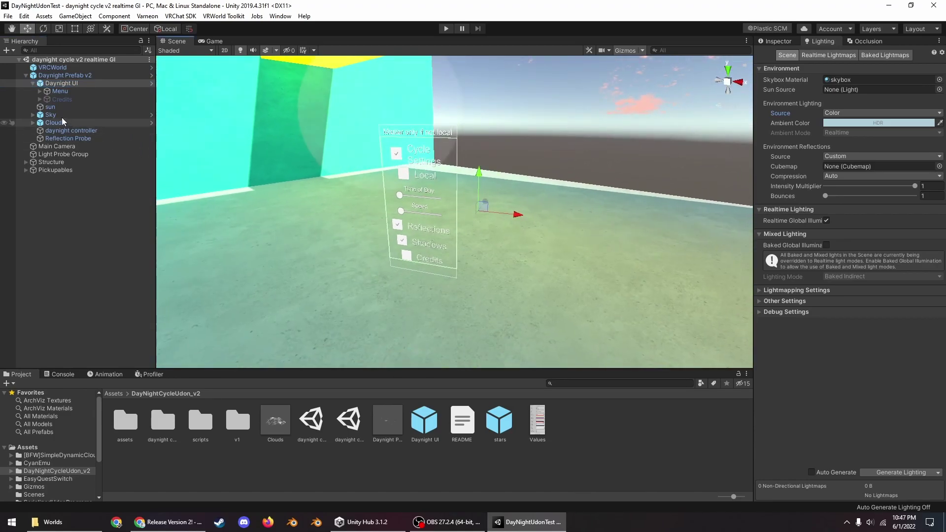
Step: Try changing the intensity of the prefab's sun light and undo the change
click(51, 108)
click(776, 41)
drag(828, 185, 871, 201)
key(ctrl+z)
click(92, 108)
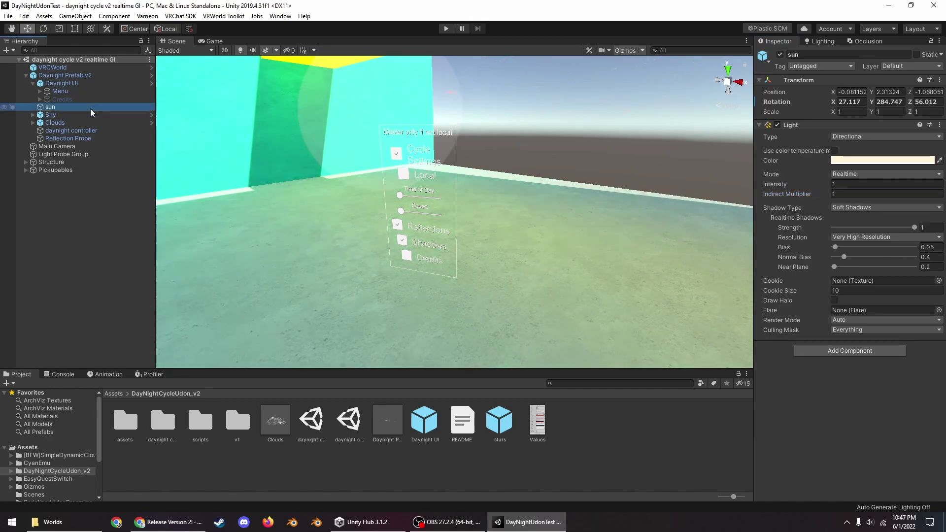
Step: Run the scene and change Sun Color 2 on the daynight controller to a muted brown
click(65, 130)
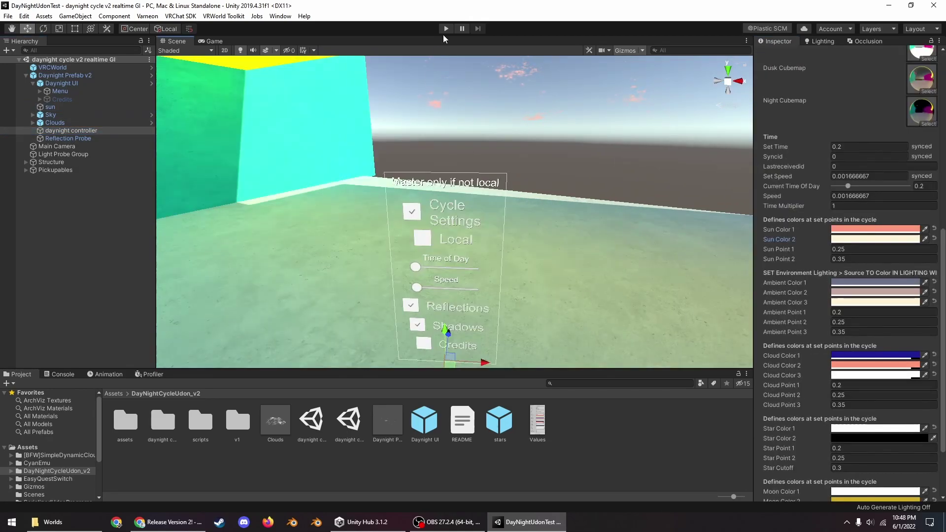
click(446, 29)
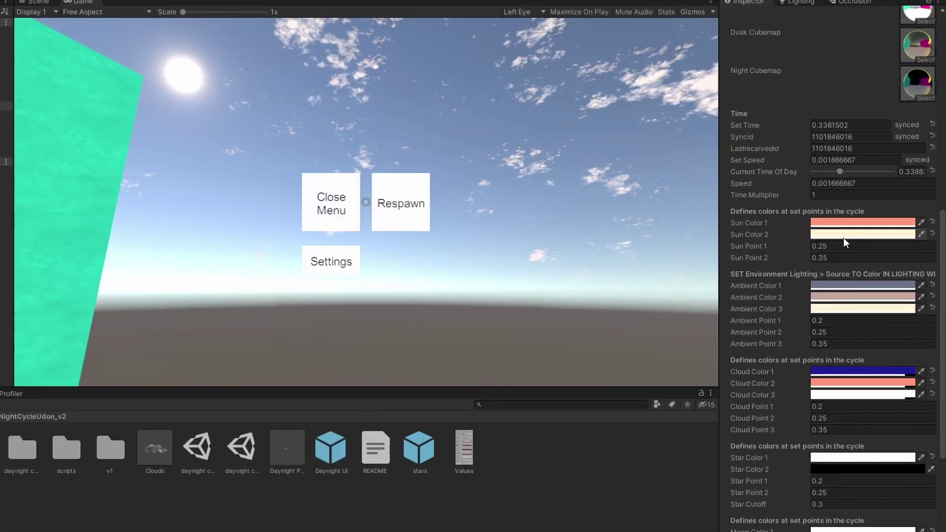
click(861, 239)
drag(613, 269, 627, 286)
key(ctrl+z)
click(691, 183)
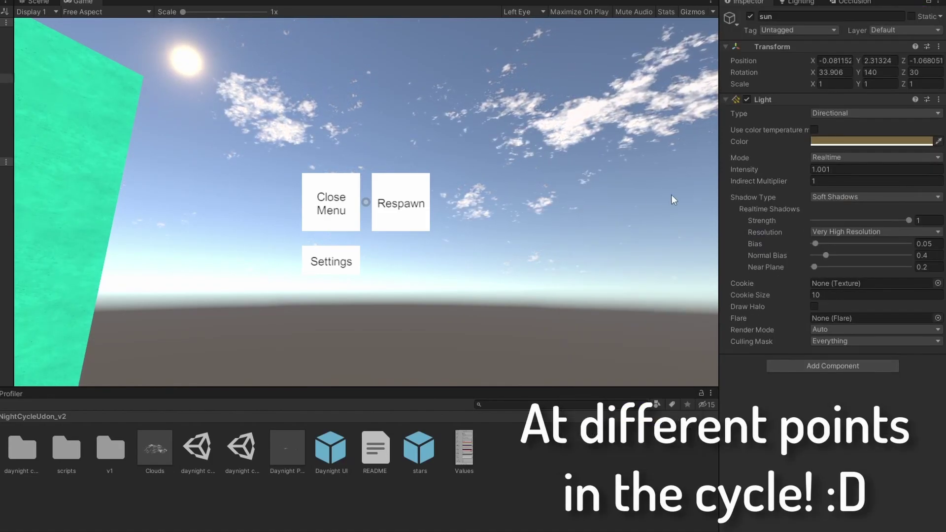
Step: Examine the daynight controller's object references and its sun, ambient, cloud, star and moon colour settings
click(6, 106)
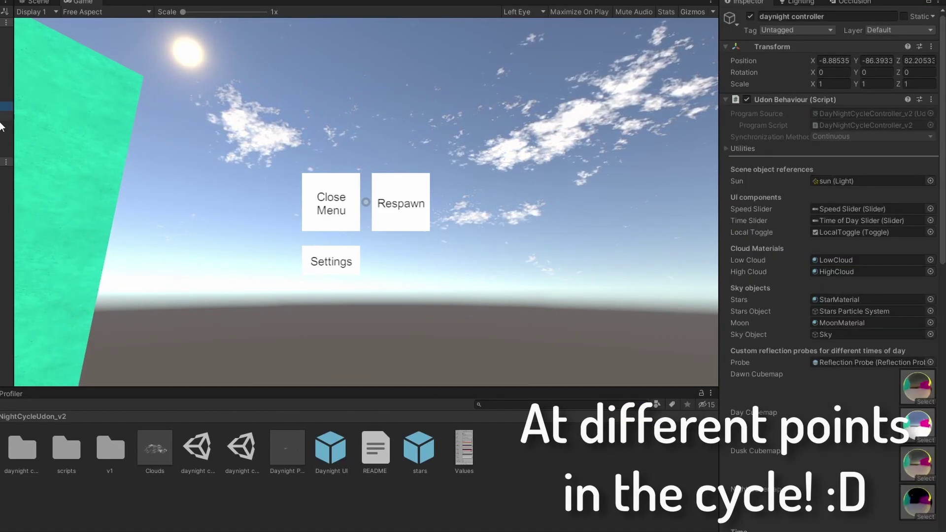
key(Escape)
key(Escape)
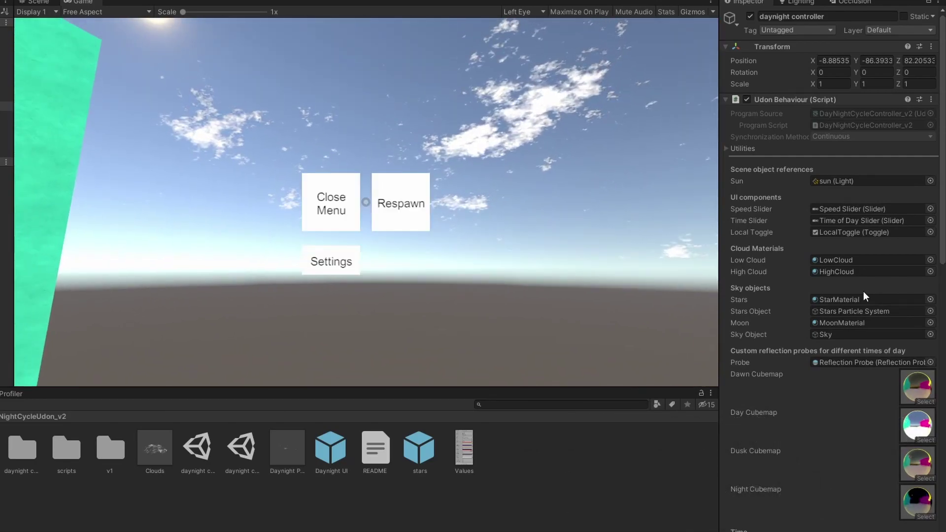
scroll(863, 291, down, 10)
scroll(870, 383, down, 4)
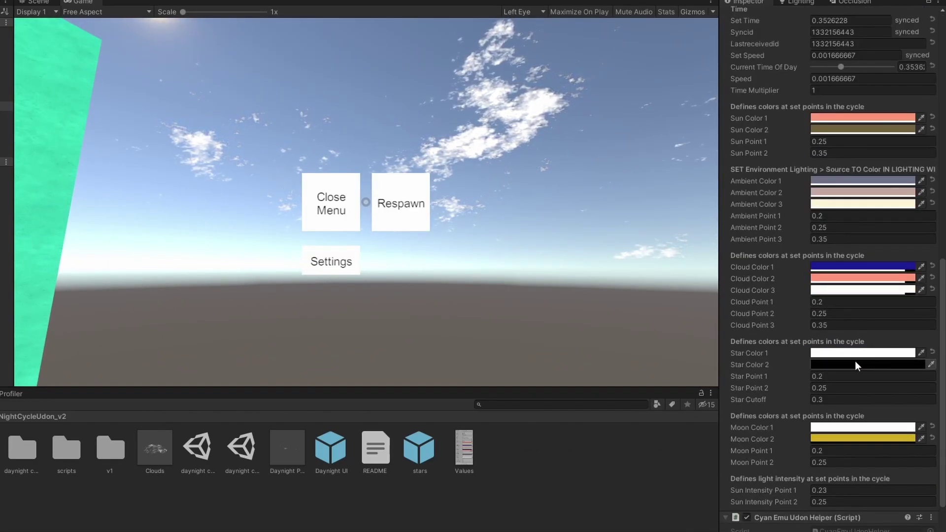
Step: Change Cloud Color 3 on the daynight controller to red (FF0000) and Ambient Color 3 to golden yellow
click(832, 291)
drag(637, 280, 660, 245)
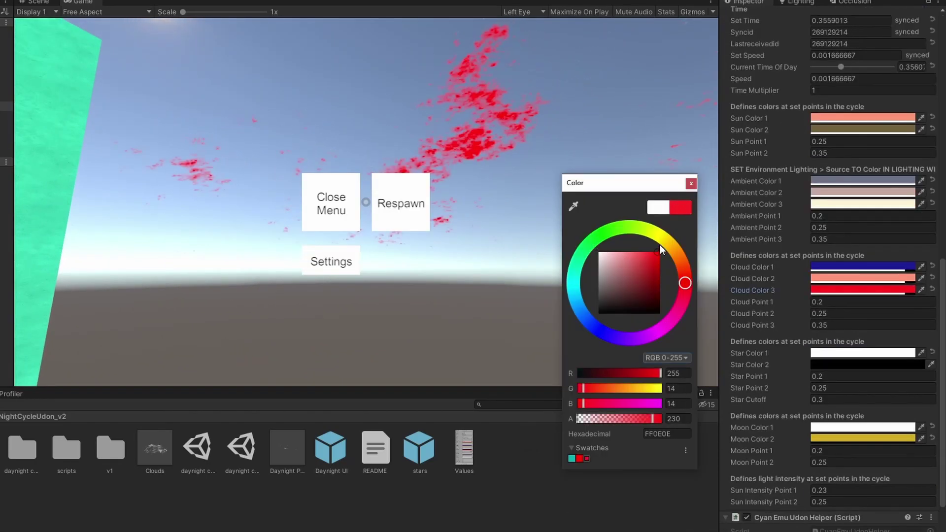
click(691, 183)
click(838, 205)
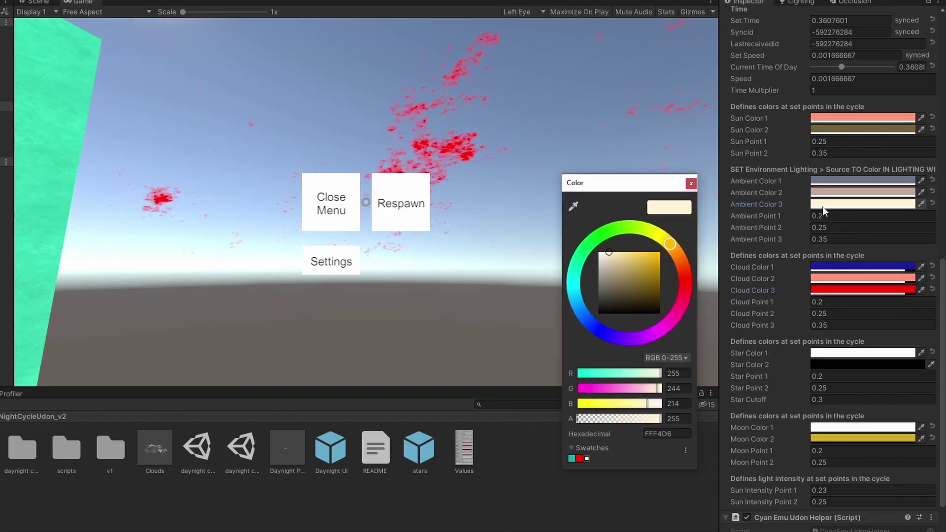
drag(629, 268, 695, 188)
click(691, 183)
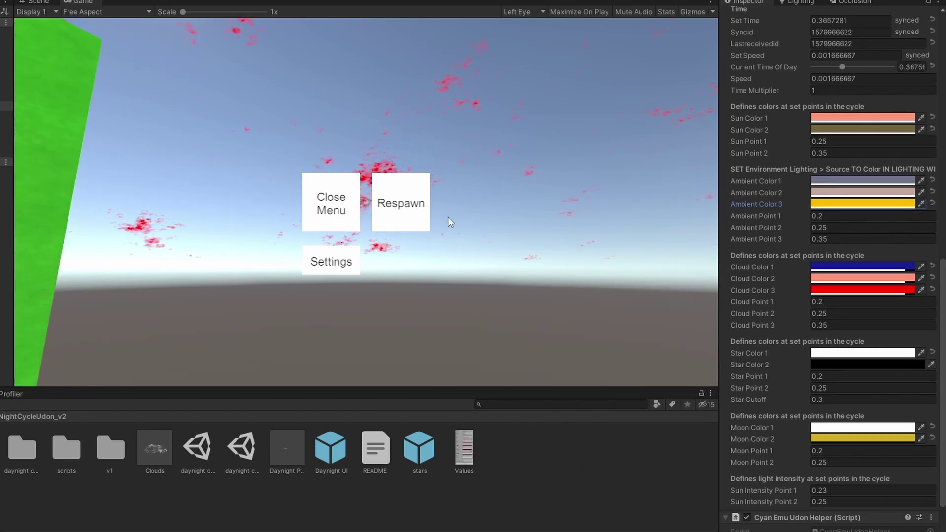
Step: Walk to the prefab's in-world menu and set Time of Day to the very start of the cycle
click(331, 204)
key(w)
drag(366, 202, 366, 202)
key(Escape)
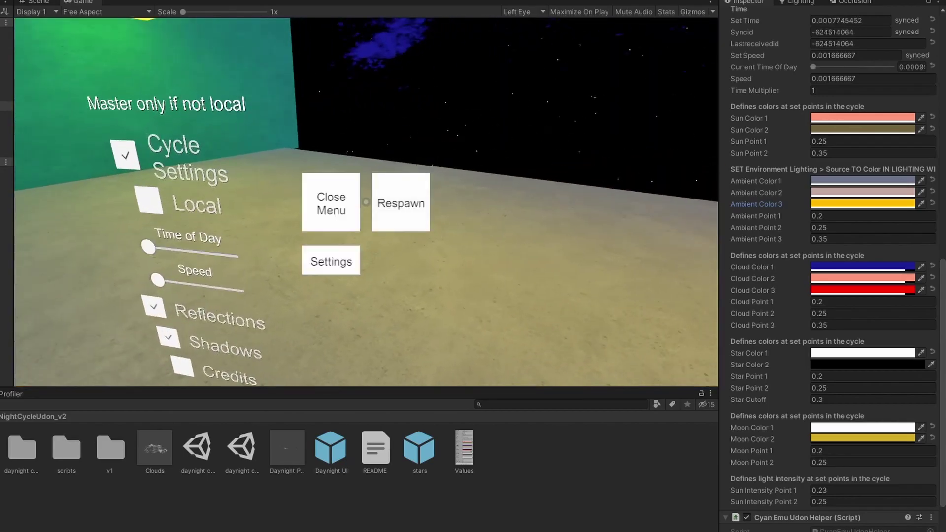
Step: Change Star Color 1 on the daynight controller to bright yellow and check the night sky and moon
click(836, 354)
click(624, 266)
click(651, 211)
click(656, 233)
drag(653, 259, 672, 244)
click(672, 158)
key(Escape)
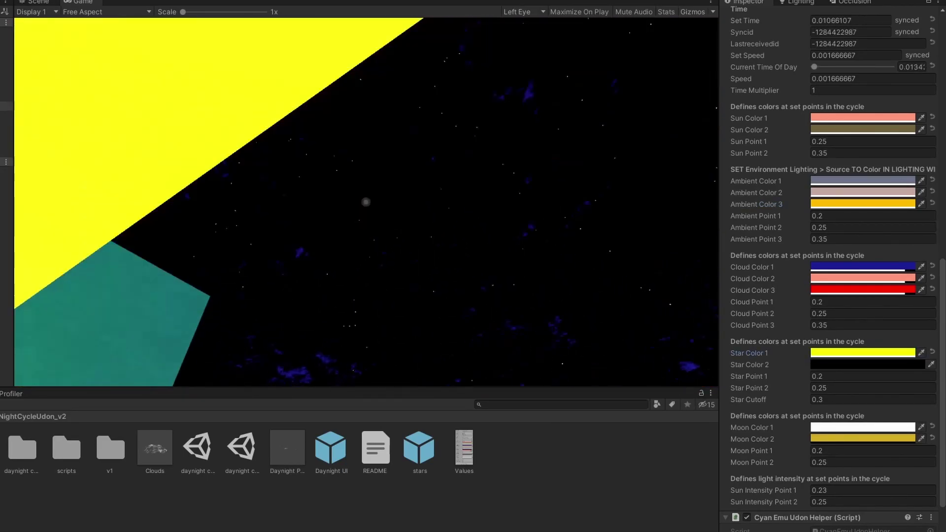
key(Escape)
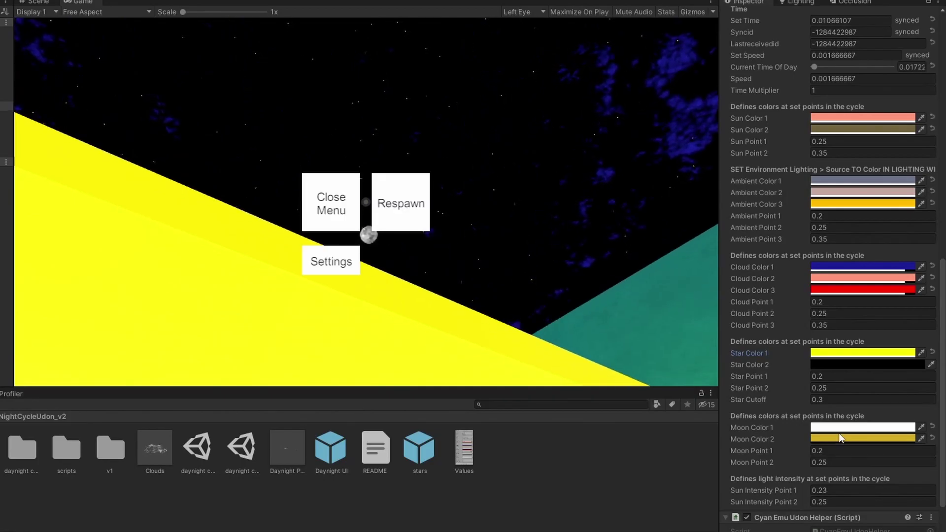
Step: Change Moon Color 1 on the daynight controller to magenta (FF00D2)
click(838, 428)
drag(616, 260, 677, 247)
click(577, 269)
drag(584, 262, 587, 279)
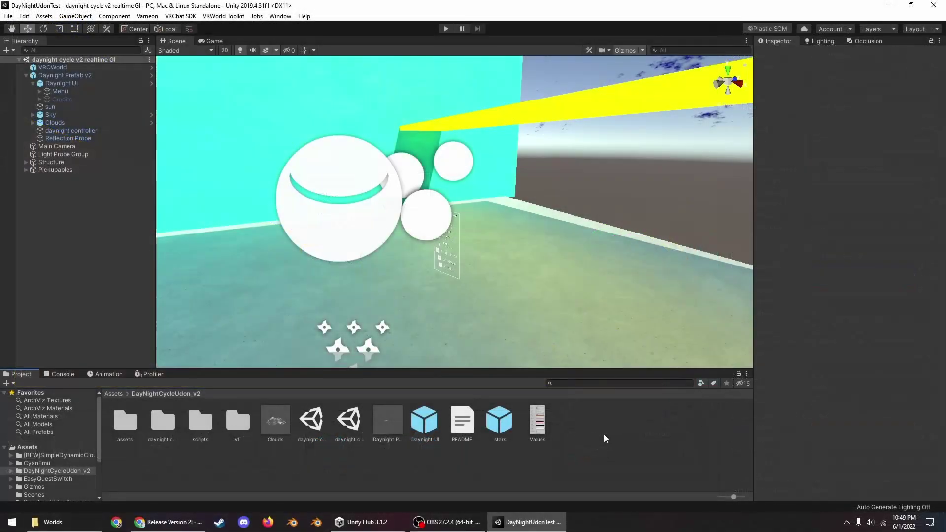
right_click(604, 434)
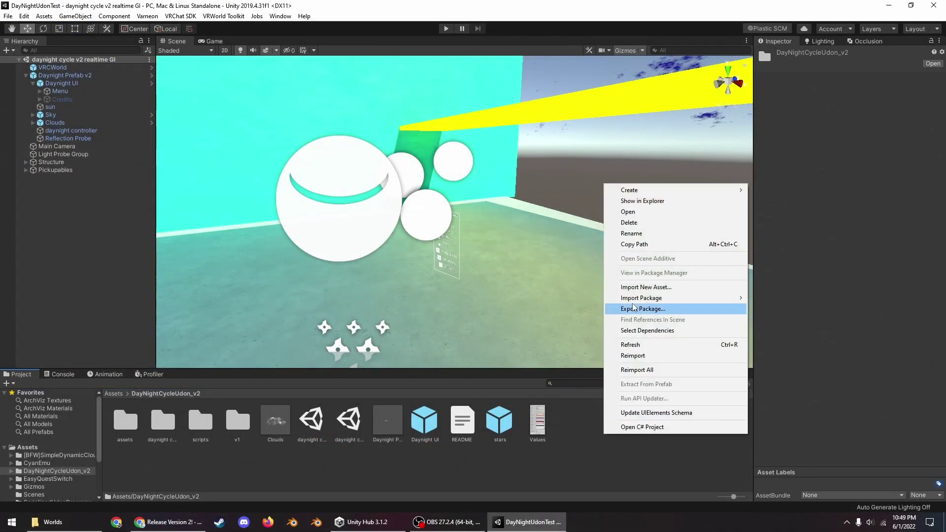
mouse_move(646, 192)
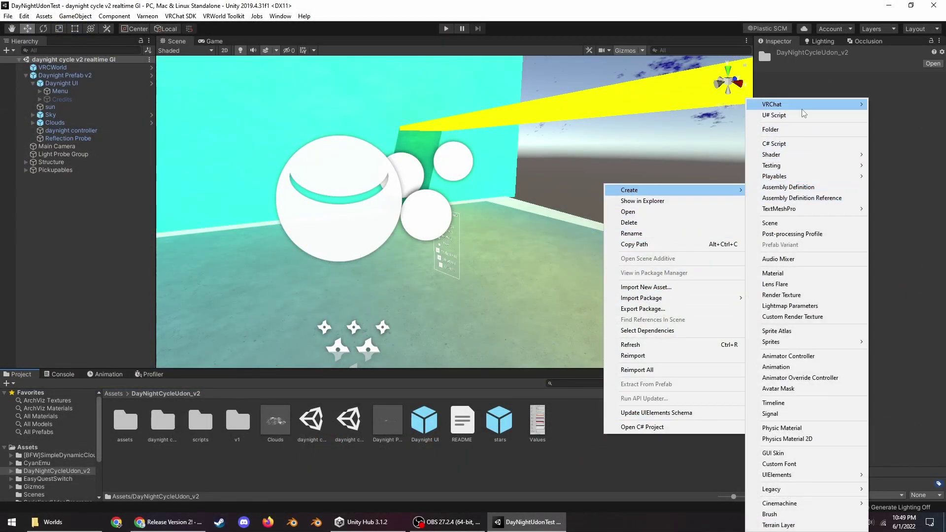
mouse_move(804, 107)
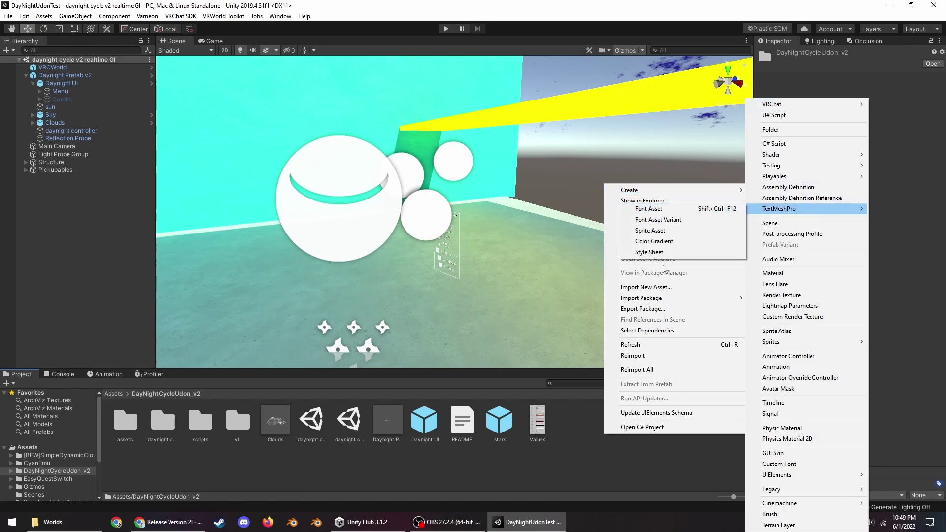
Step: Create a new scene asset in the DayNightCycleUdon_v2 folder with its default name and open it
right_click(571, 442)
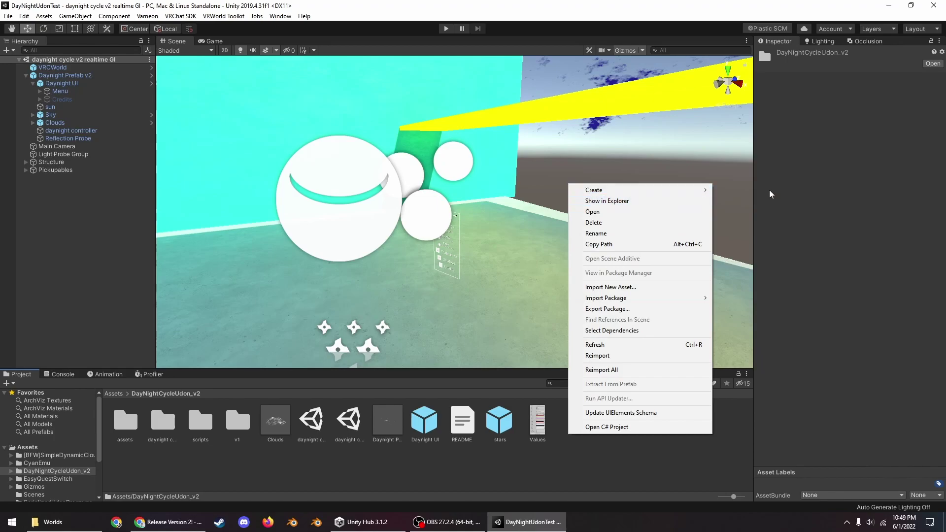
mouse_move(690, 190)
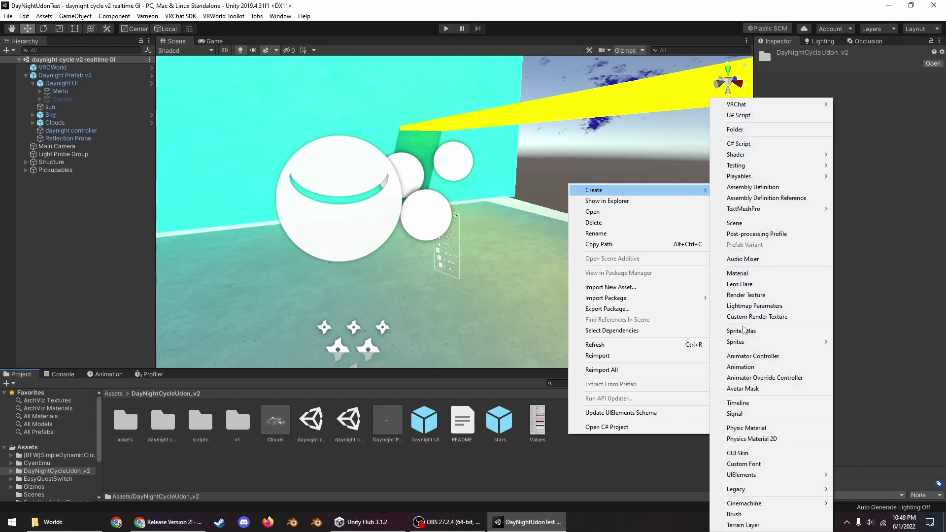
click(735, 222)
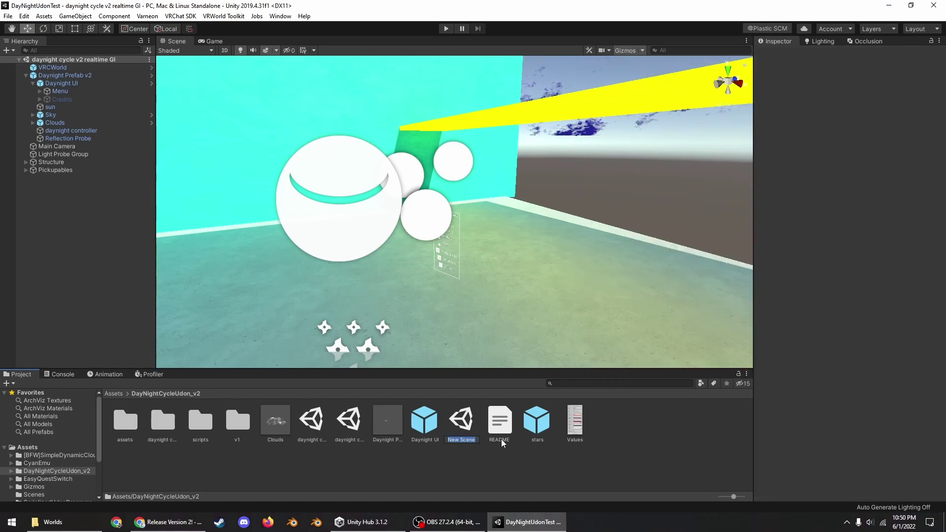
double_click(463, 424)
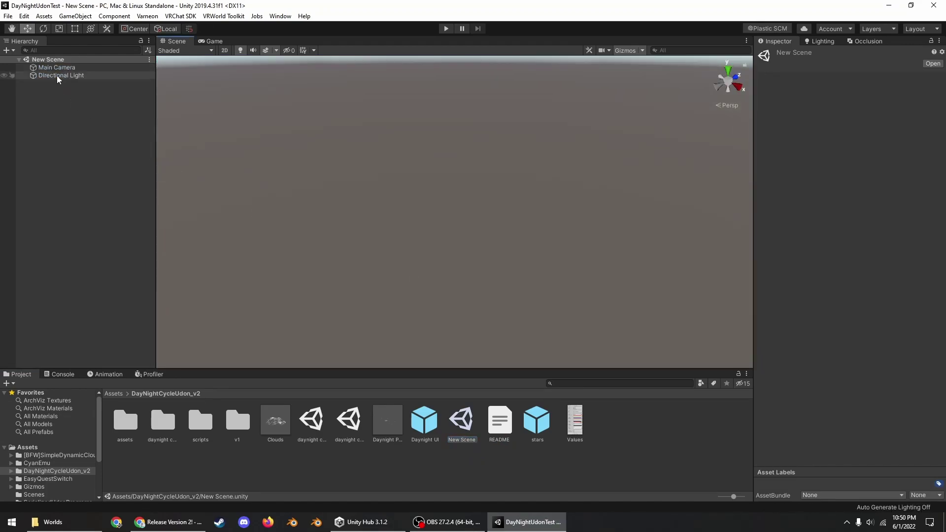
Step: Delete the new scene's default directional light and add a plane with its position reset to 0, 0, 0
click(58, 76)
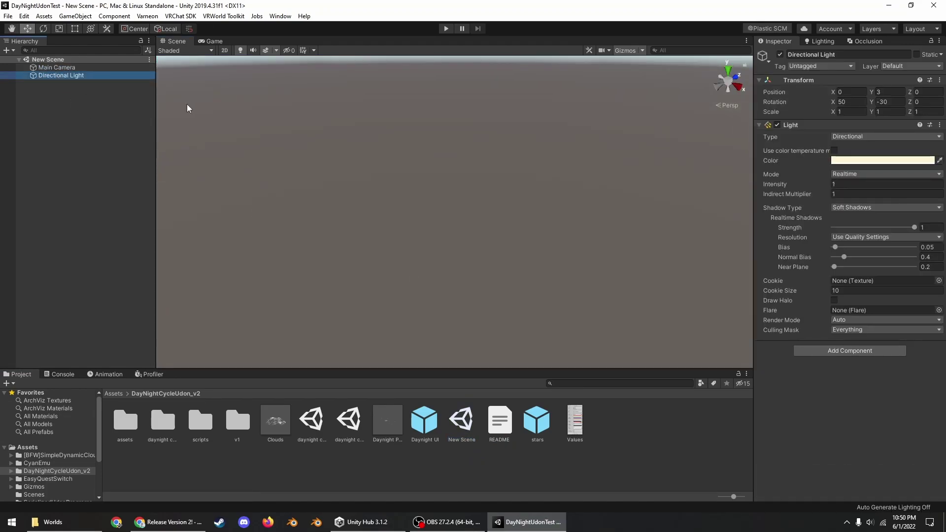
key(Delete)
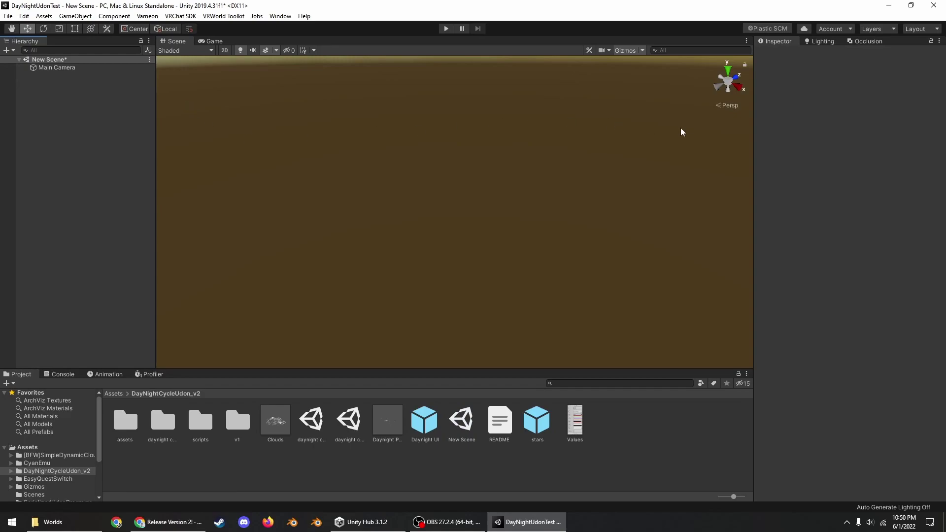
right_click(70, 143)
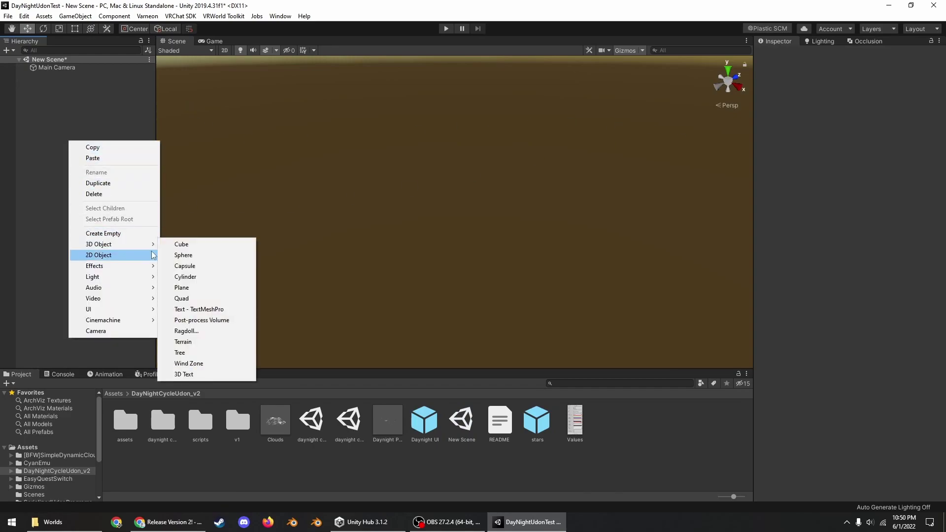
click(182, 288)
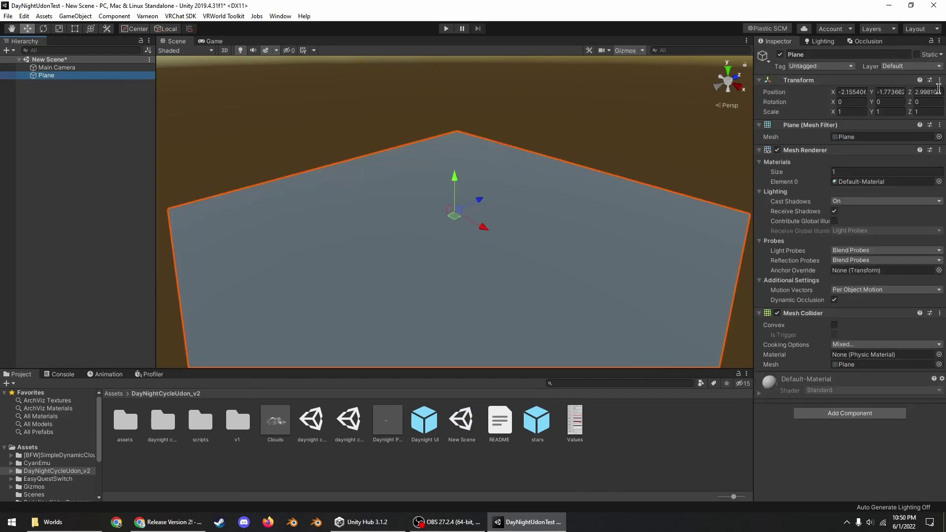
click(940, 79)
click(860, 91)
Step: Add Daynight Prefab v2 to the scene and reset its position to 0, 0, 0
right_drag(566, 299, 503, 227)
scroll(503, 227, down, 5)
drag(388, 420, 463, 254)
click(940, 88)
click(916, 101)
scroll(589, 249, up, 4)
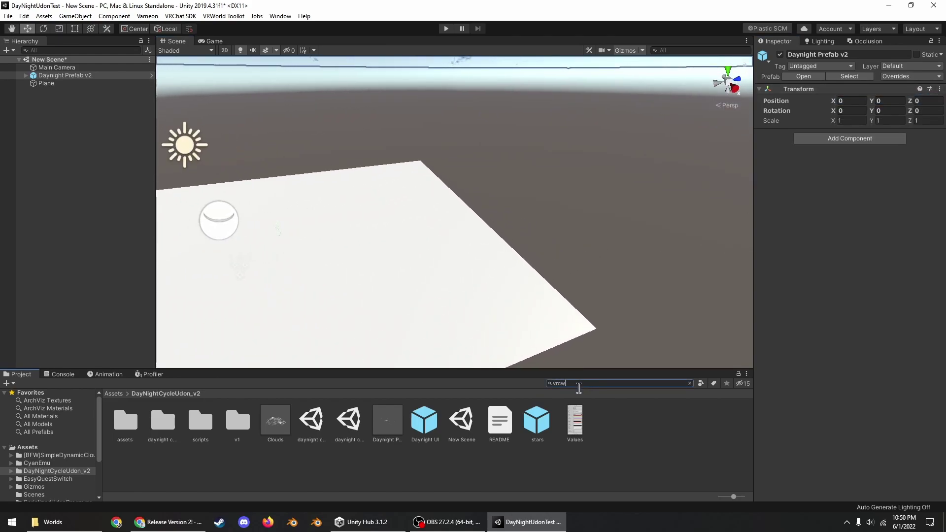
Step: Add the VRCWorld prefab to the scene, reset its position, and clear the asset search
drag(159, 433, 54, 74)
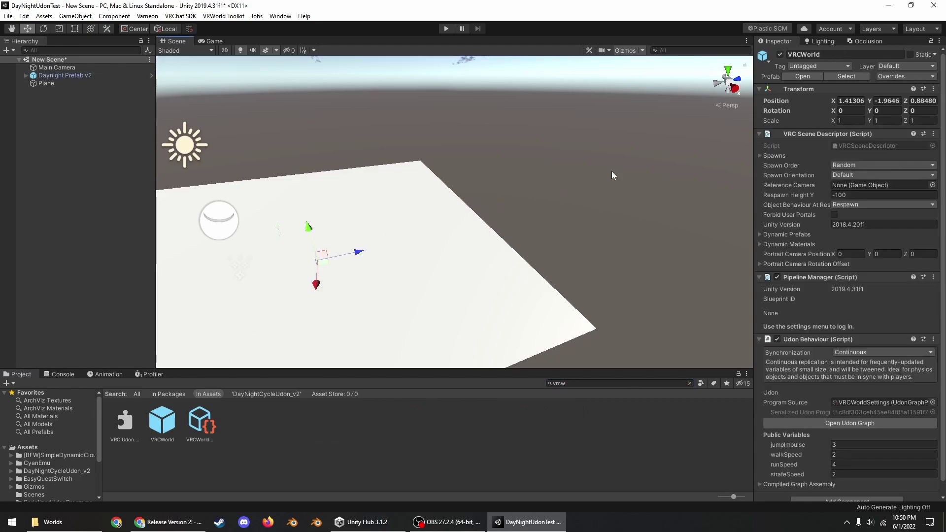
click(934, 88)
click(850, 98)
drag(321, 231, 370, 223)
right_drag(370, 224, 422, 245)
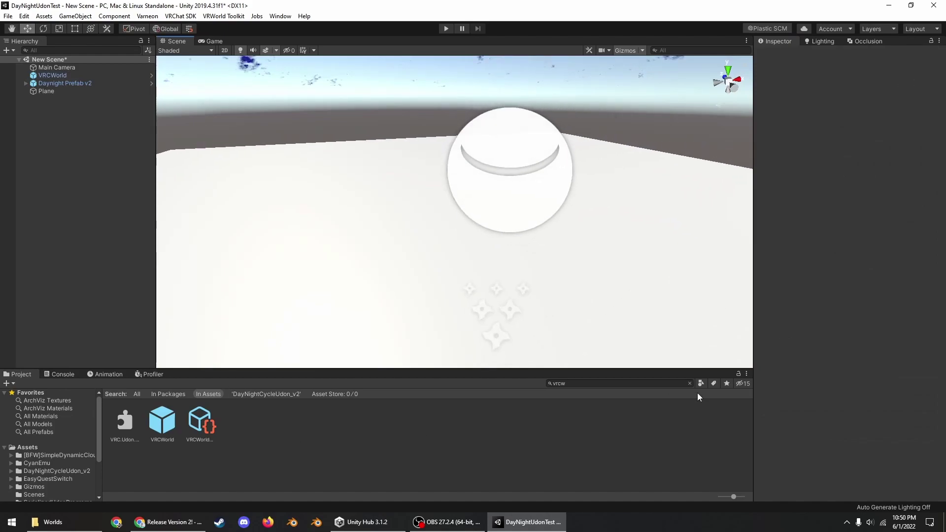
click(690, 384)
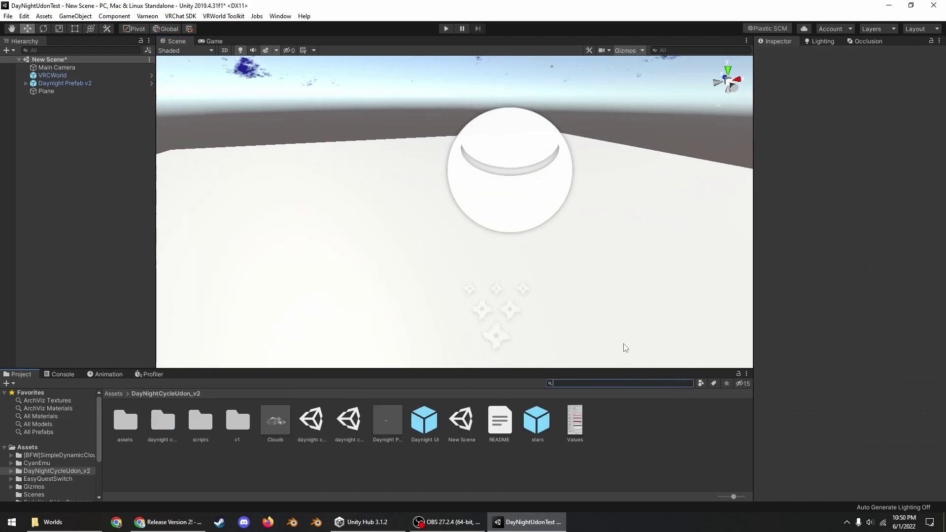
Step: Apply the Cyan material from the prefab's assets folder to the plane
double_click(125, 420)
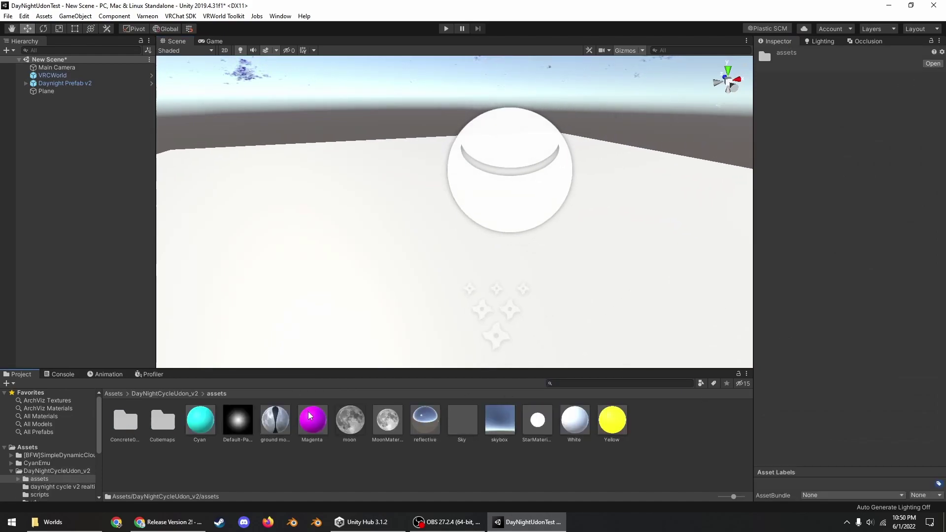
drag(200, 420, 369, 264)
key(s)
right_drag(369, 262, 379, 254)
Step: Raise Daynight Prefab v2 to a Y position of about 0.867 and apply the ground moon material to the plane
click(404, 138)
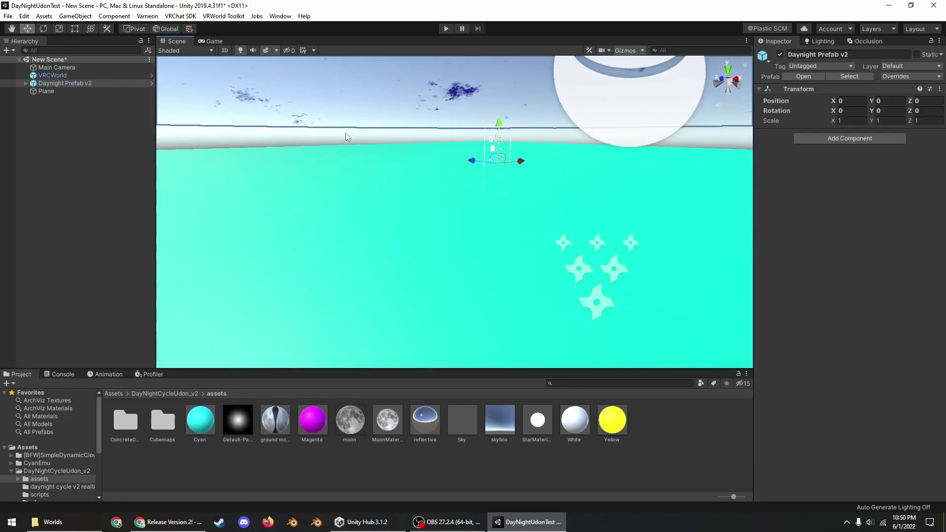
drag(500, 124, 511, 51)
key(w)
key(e)
right_drag(535, 172, 564, 219)
drag(305, 422, 374, 276)
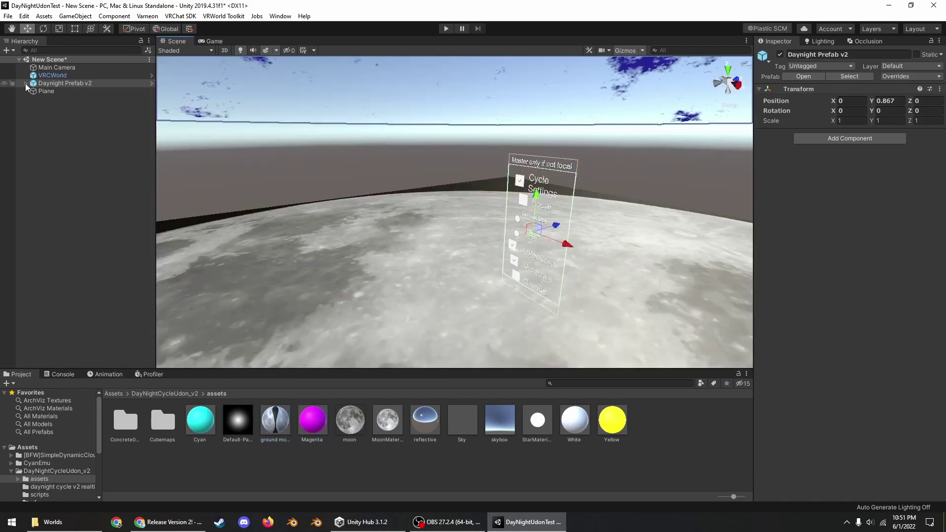
Step: Examine the Reflection Probe inside Daynight Prefab v2 and its placement above the plane
click(67, 130)
scroll(506, 218, up, 2)
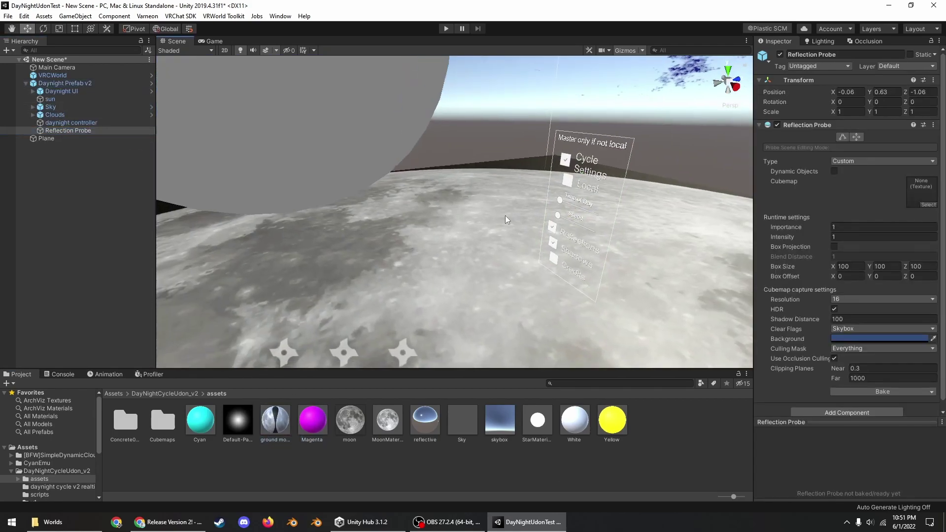
scroll(505, 215, down, 2)
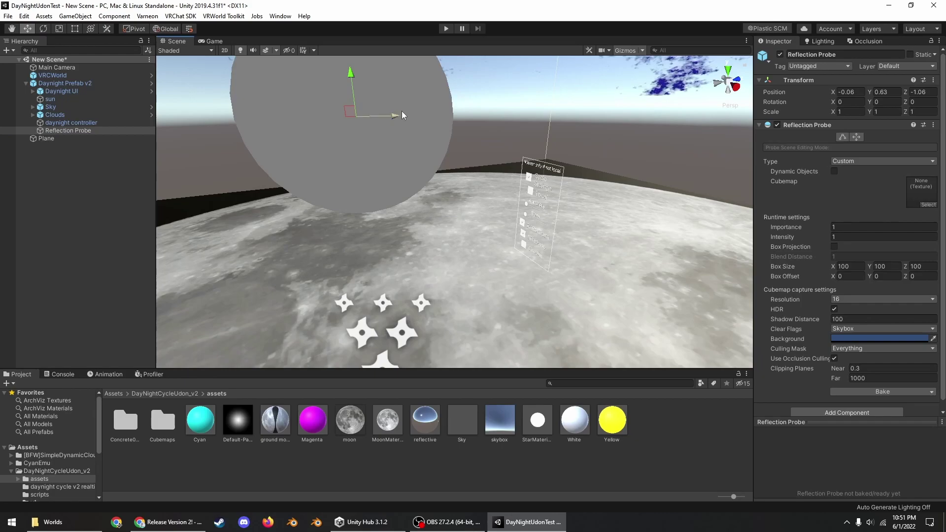
Step: Run the new scene, close the start menu and adjust Time of Day on the prefab's in-world menu
click(443, 28)
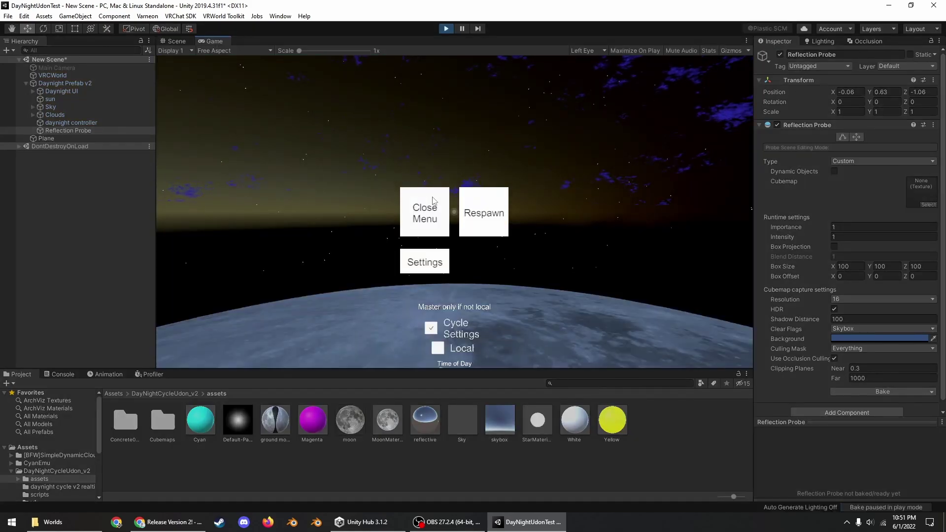
click(432, 202)
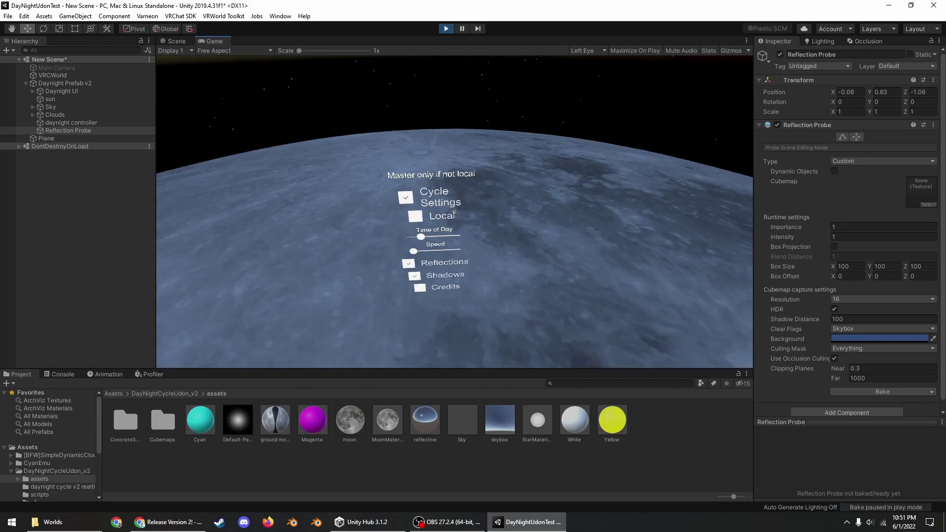
key(w)
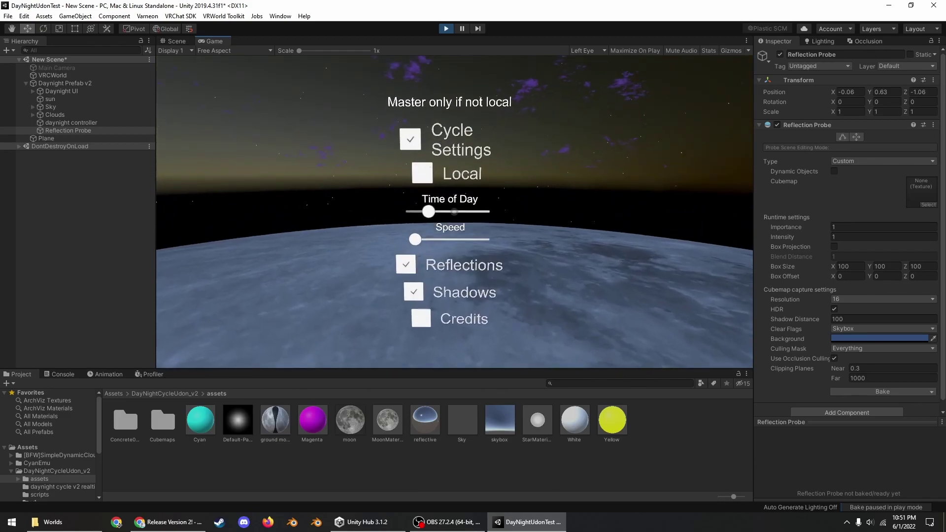
click(455, 212)
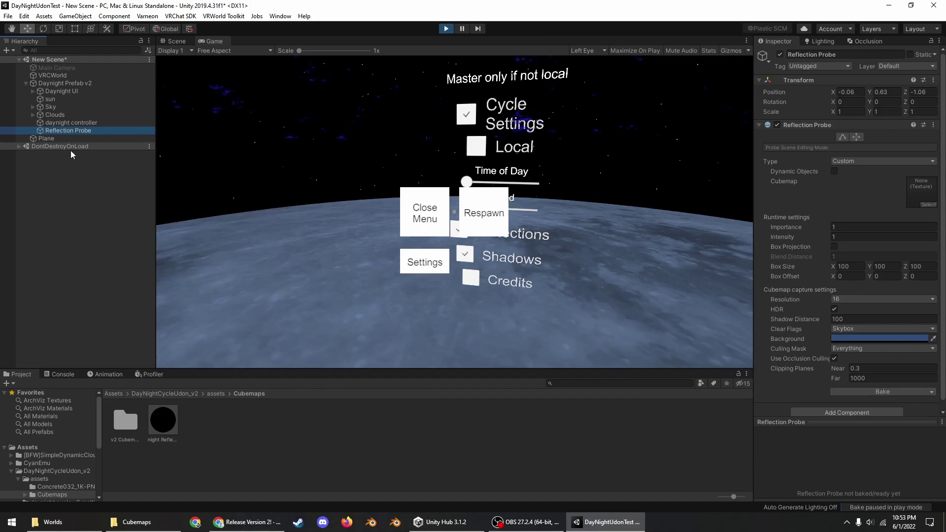
Step: Mark the plane as static and set the Reflection Probe's cubemap capture resolution to 128
click(47, 139)
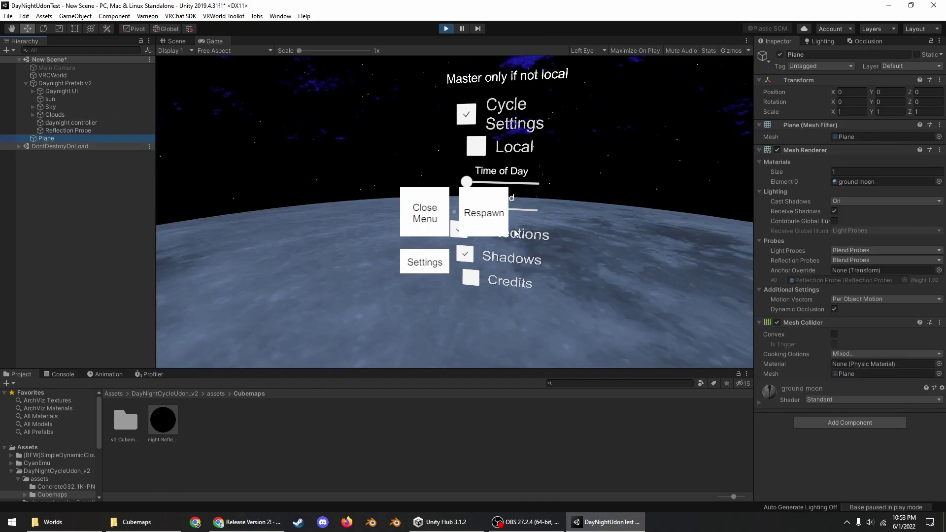
click(917, 55)
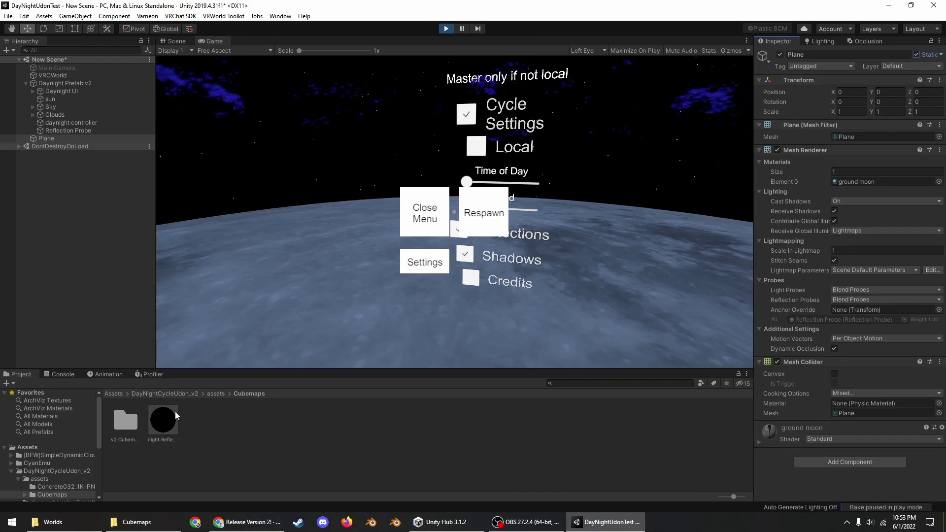
click(84, 128)
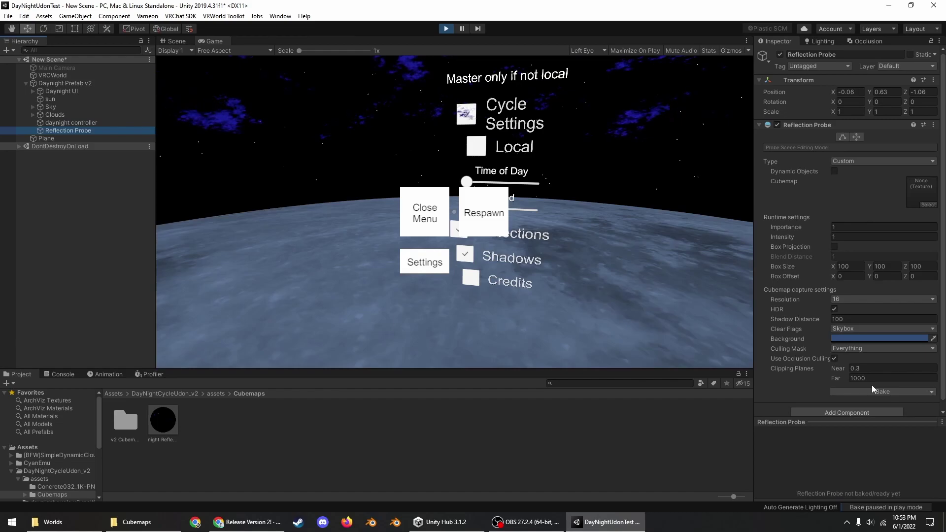
click(854, 299)
click(859, 340)
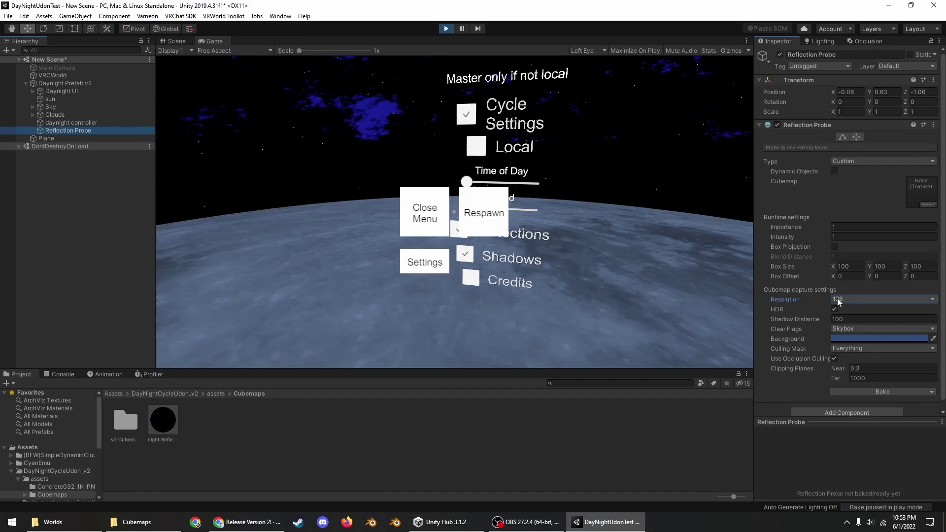
Step: Bake the Reflection Probe's cubemap into the Cubemaps folder, replacing night Reflection Probe-reflectionHDR.exr
click(866, 392)
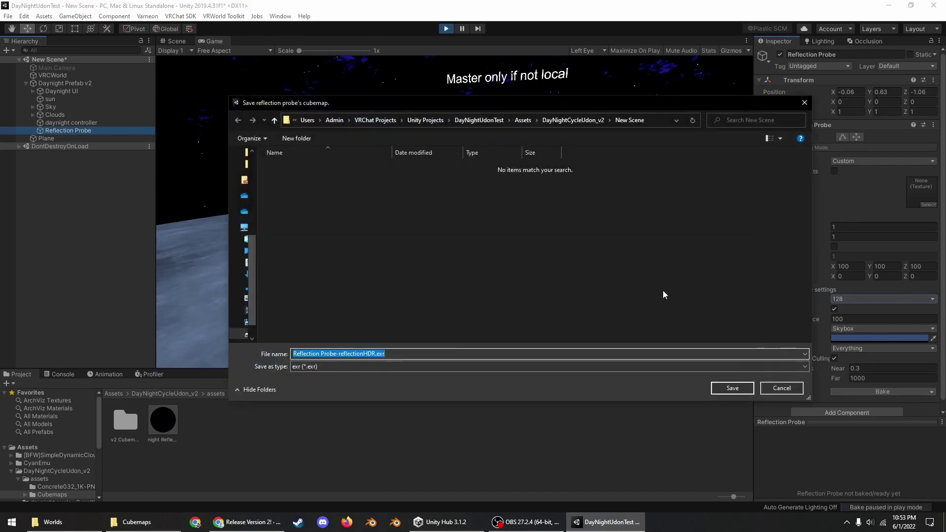
click(652, 123)
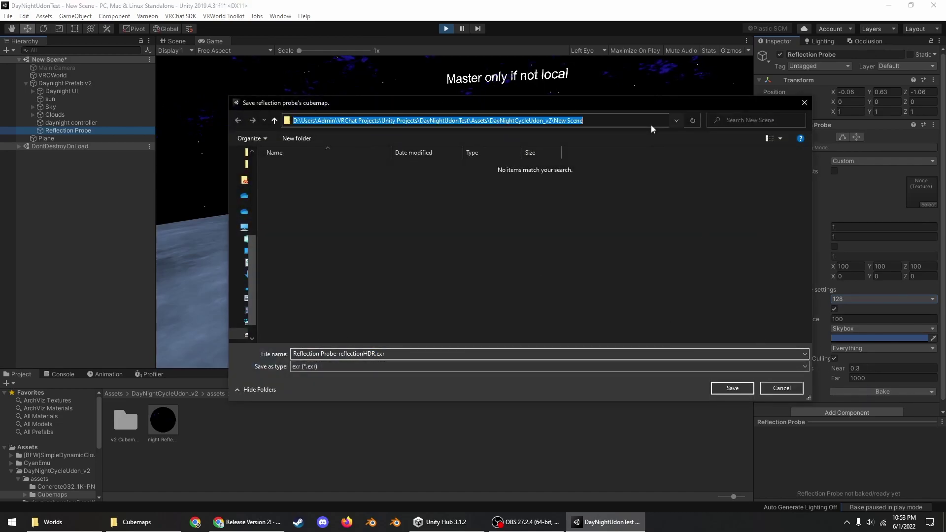
text(D:\Users\Admin\VRChat Projects\Unity Projects\DayNightUdonTest\Assets\DayNightCycleUdon_v2\assets\Cubemaps)
key(Return)
click(394, 178)
click(742, 388)
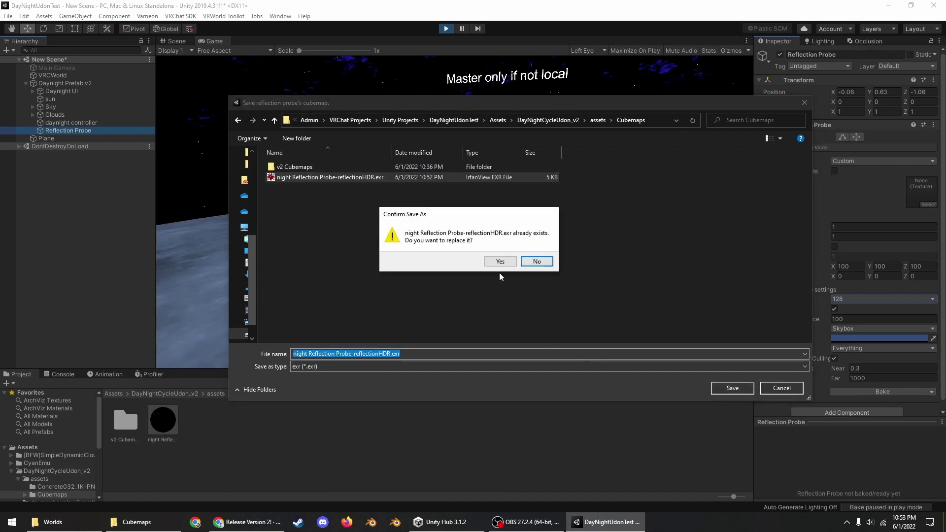
click(499, 262)
Step: Close the start menu, set the in-world Time of Day to dawn, and bake the probe to a cubemap file prefixed "dawn"
click(432, 213)
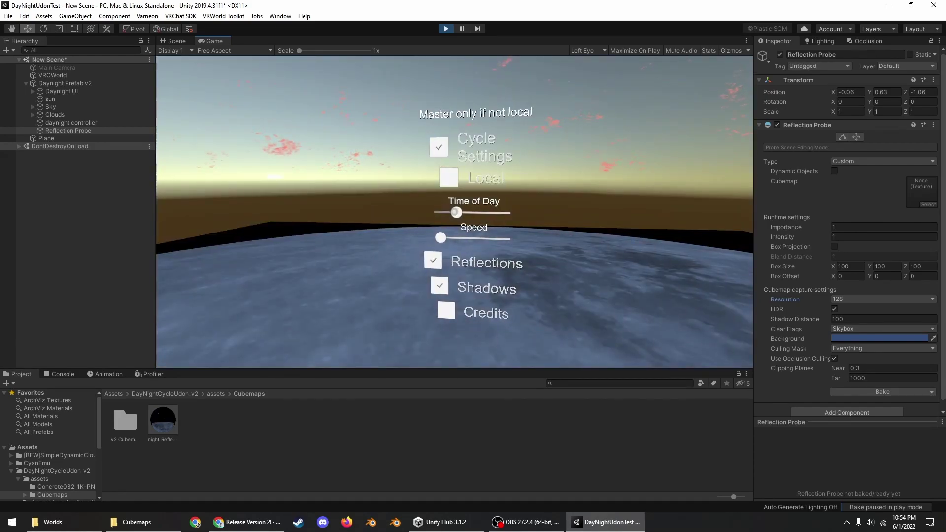
key(Escape)
click(858, 392)
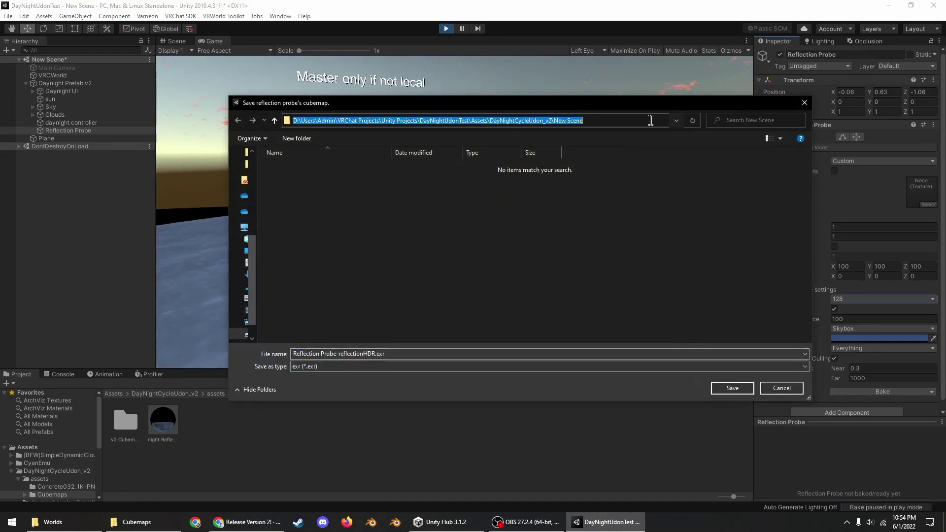
click(294, 352)
text(dawn)
key(Return)
Step: With the world at daytime, bake the Reflection Probe and save the cubemap in the Cubemaps folder with the prefix "day"
key(Escape)
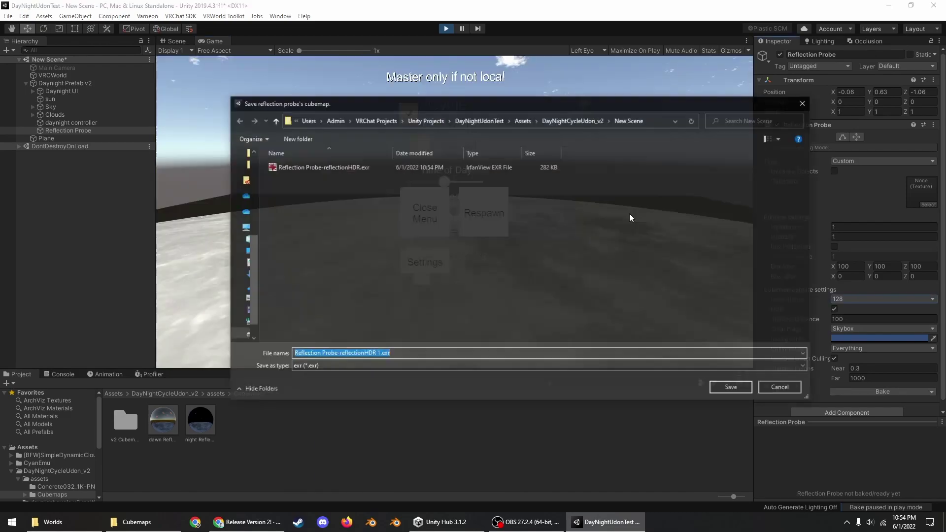
click(660, 120)
text(D:\Users\Admin\VRChat Projects\Unity Projects\DayNightUdonTest\Assets\DayNightCycleUdon_v2\assets\Cubemaps)
click(358, 171)
key(Delete)
click(655, 120)
text(D:\Users\Admin\VRChat Projects\Unity Projects\DayNightUdonTest\Assets\DayNightCycleUdon_v2\assets\Cubemaps)
key(Return)
key(Home)
text(day)
key(Return)
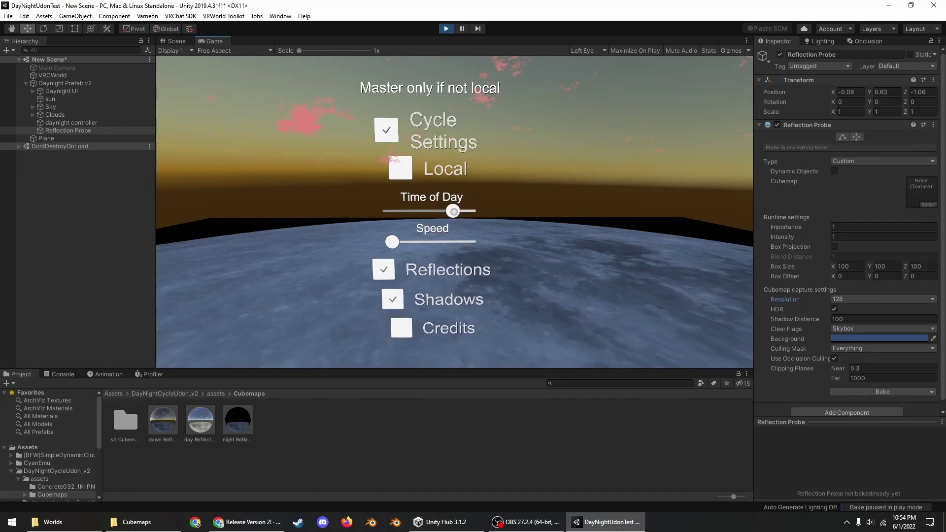
Step: Exit play mode and assign the baked dawn, day, dusk and night cubemaps to the matching slots of the daynight controller
click(446, 29)
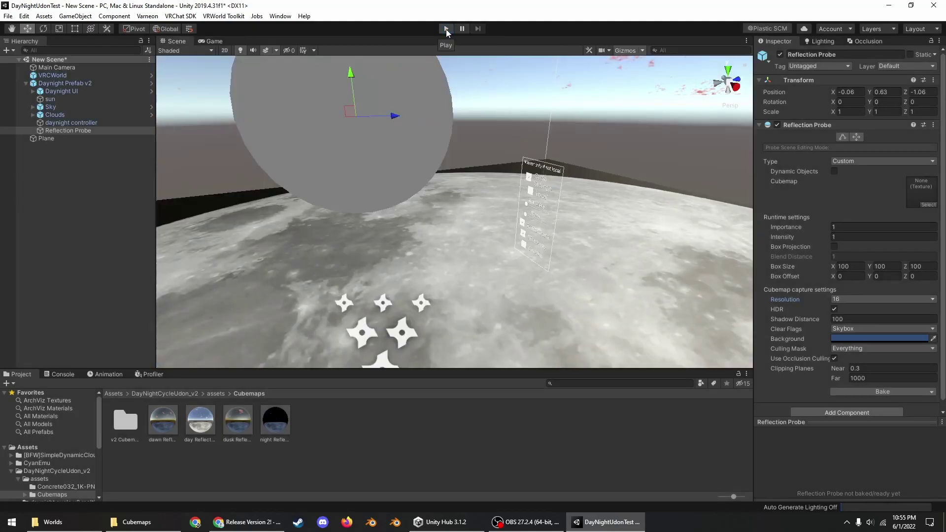
click(74, 123)
scroll(880, 271, down, 10)
scroll(880, 271, up, 5)
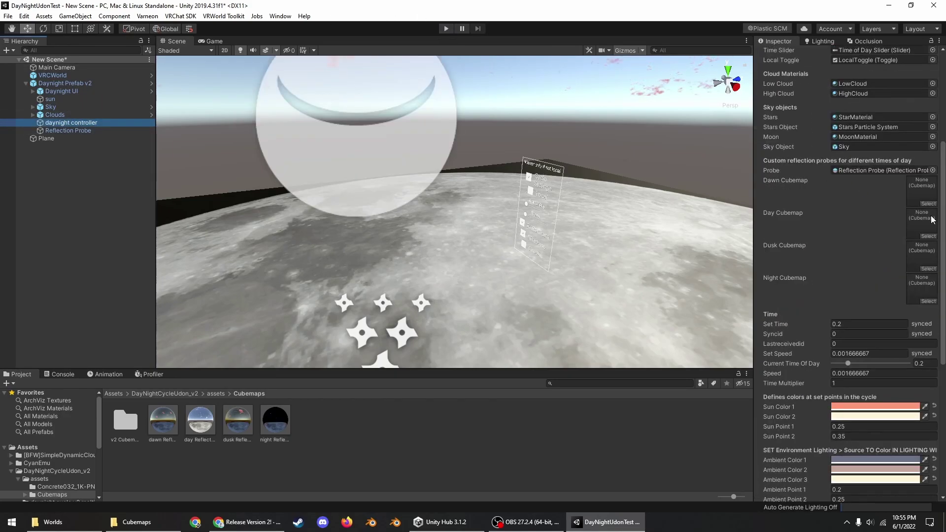
drag(172, 434, 921, 190)
drag(202, 427, 922, 223)
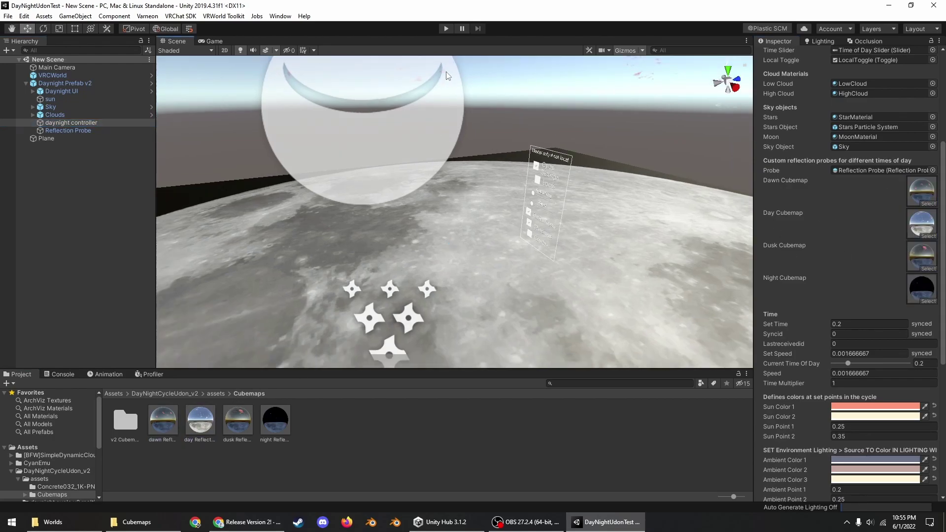
Step: Run the scene and move Time of Day to about 0.247 on the in-world menu
click(446, 28)
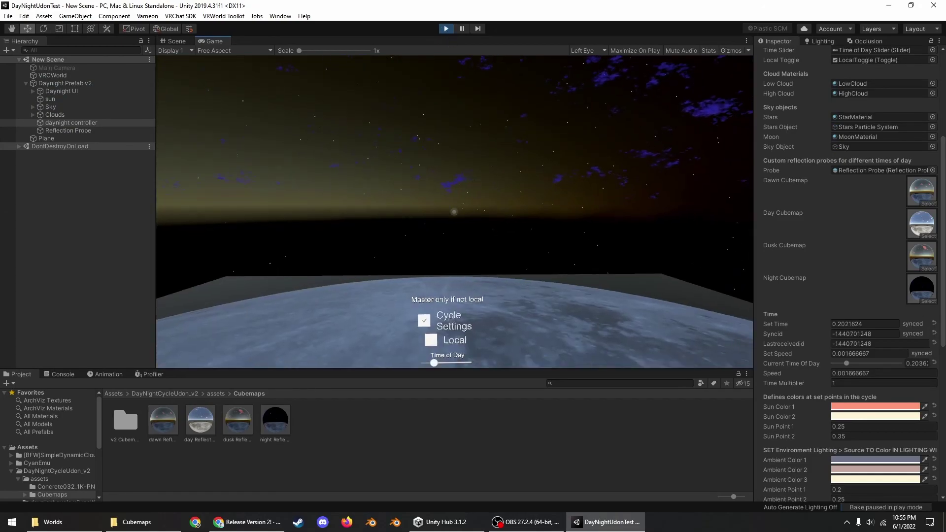
drag(454, 213, 455, 212)
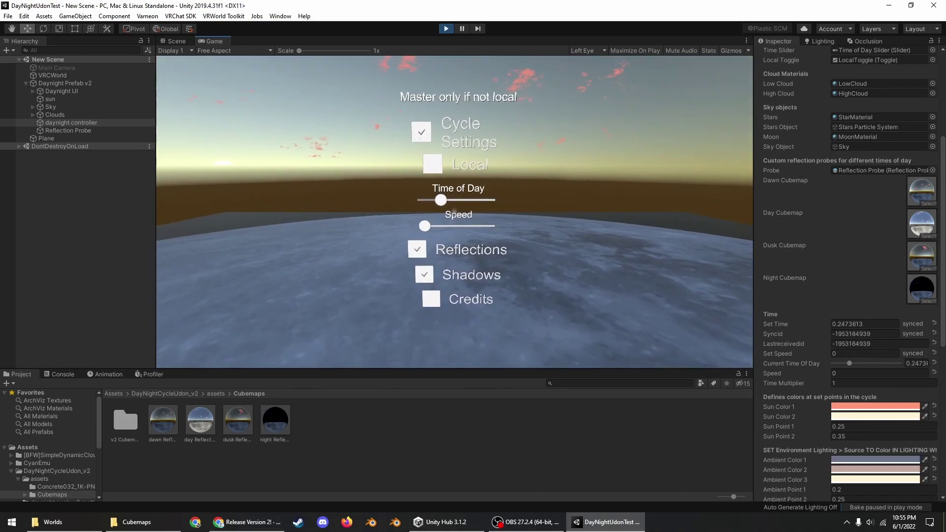
click(455, 212)
Step: Re-bake the Reflection Probe in the running scene, overwriting the dawn cubemap, and exit play mode
key(Escape)
click(58, 134)
click(870, 383)
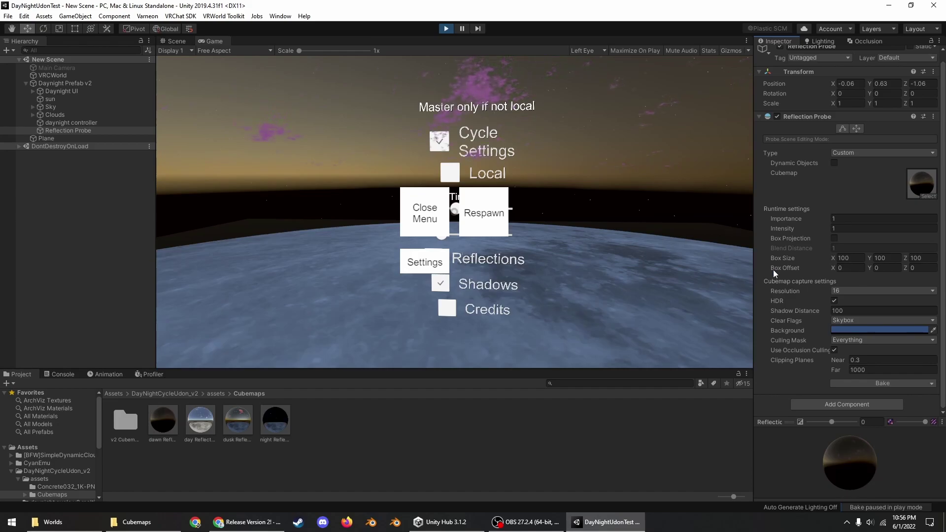
key(ctrl+p)
Step: Open the daynight cycle v2 realtime GI scene from the DayNightCycleUdon_v2 folder
click(190, 394)
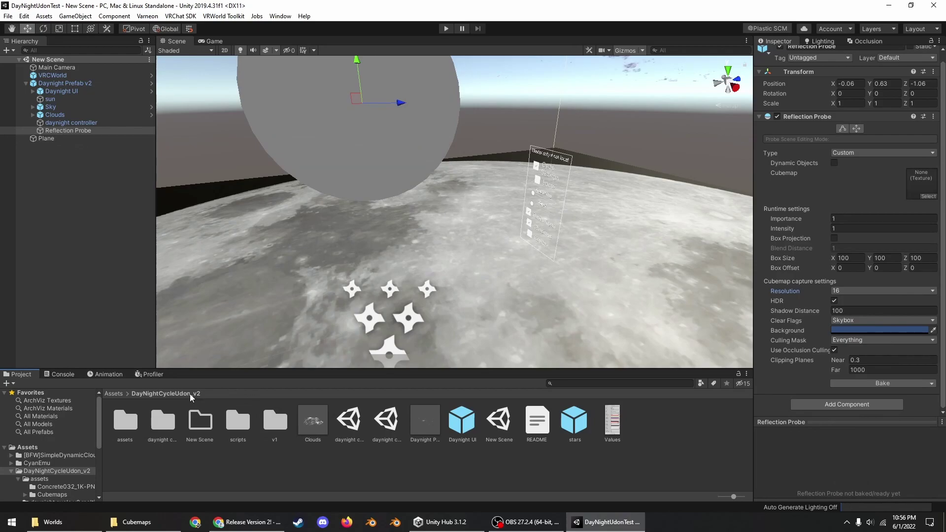
click(350, 423)
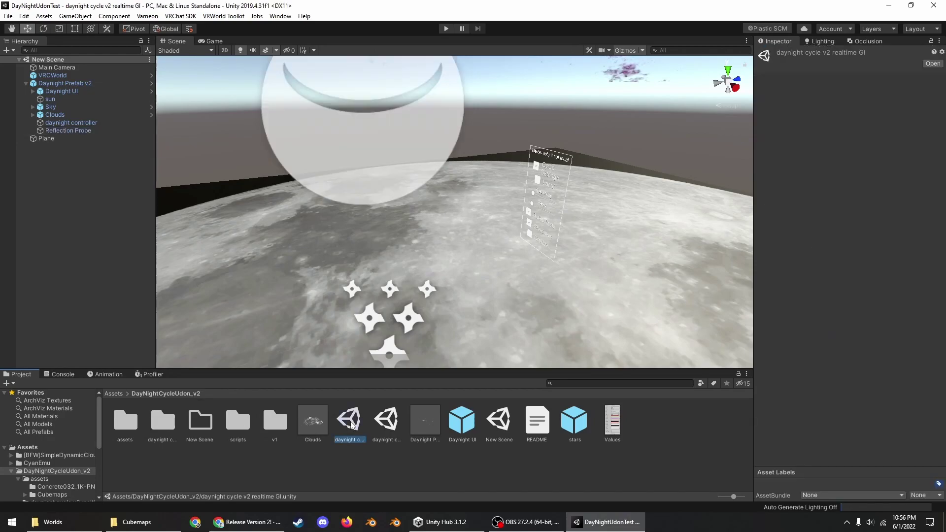
double_click(351, 424)
Step: Examine the realtime GI room from several sides, looking at how the coloured walls light the floor
right_drag(345, 257, 409, 227)
key(s)
right_drag(365, 199, 257, 169)
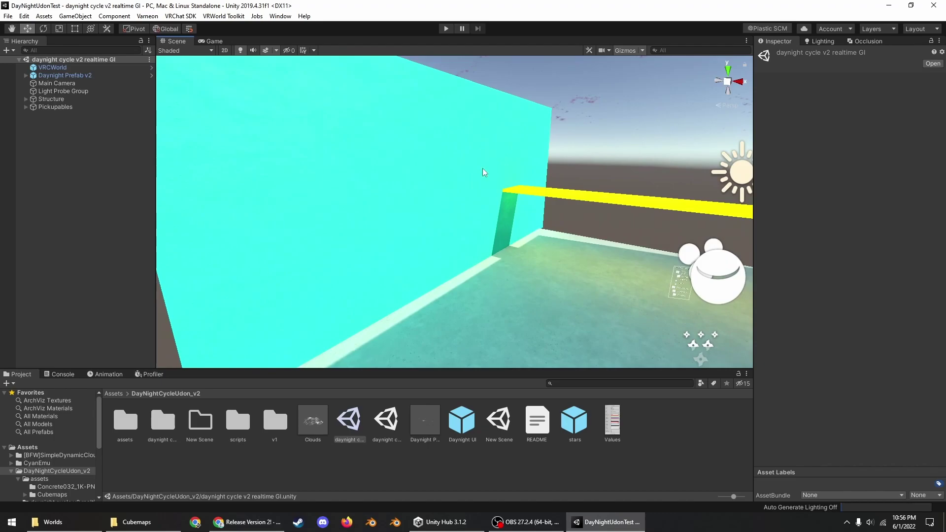
right_drag(400, 197, 587, 206)
key(d)
right_drag(486, 186, 484, 186)
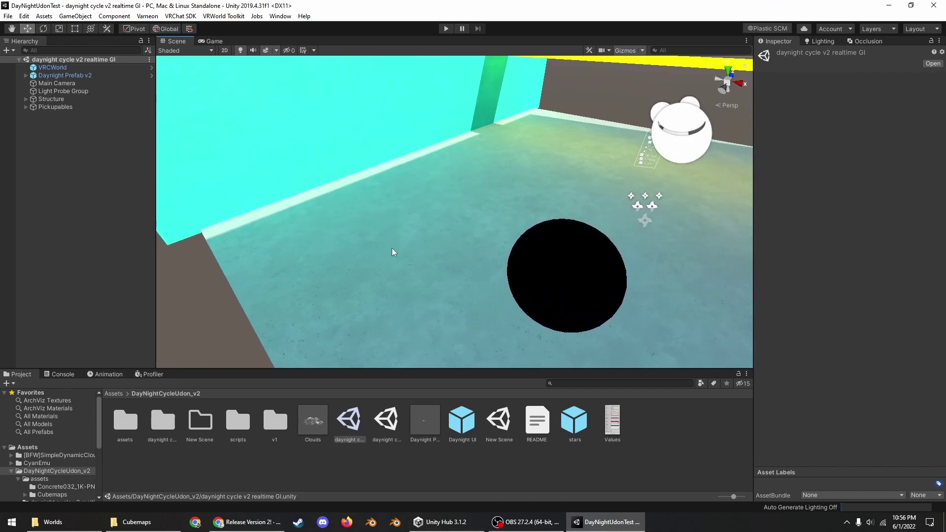
right_drag(565, 212, 475, 234)
key(w)
right_drag(236, 246, 467, 163)
key(s)
Step: Rotate the sun light to about X 27.08, Y 115.33, Z -101.68 so that it lights the opposite wall
click(467, 169)
click(466, 171)
key(e)
key(f)
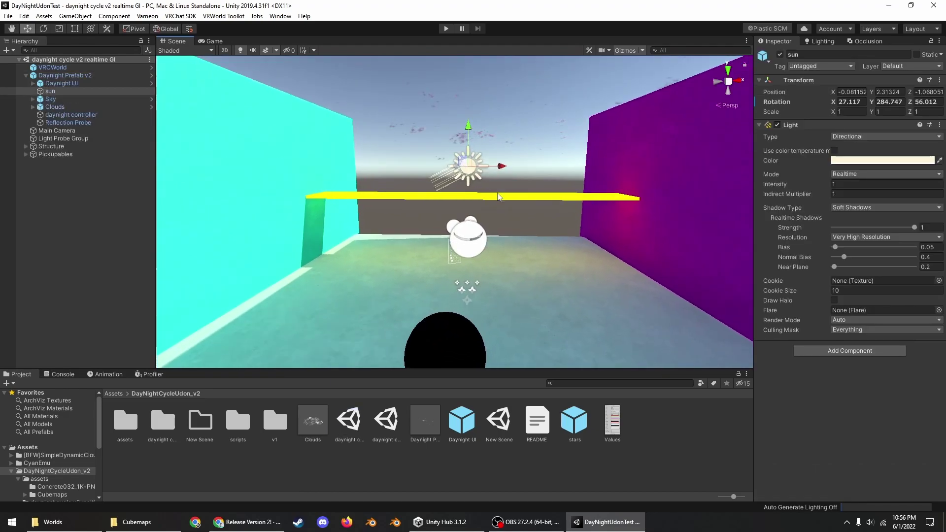
drag(456, 133, 291, 212)
right_drag(291, 212, 532, 291)
key(a)
key(a)
key(s)
key(d)
key(w)
right_drag(434, 93, 526, 100)
right_drag(529, 261, 503, 251)
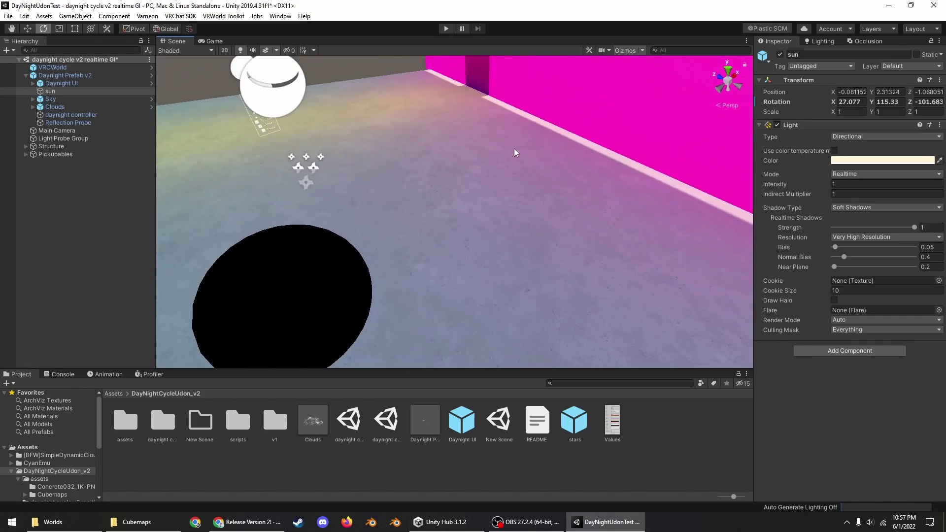
Step: Set the sun light's Indirect Multiplier to 2.16
click(836, 197)
text(4.48)
key(Return)
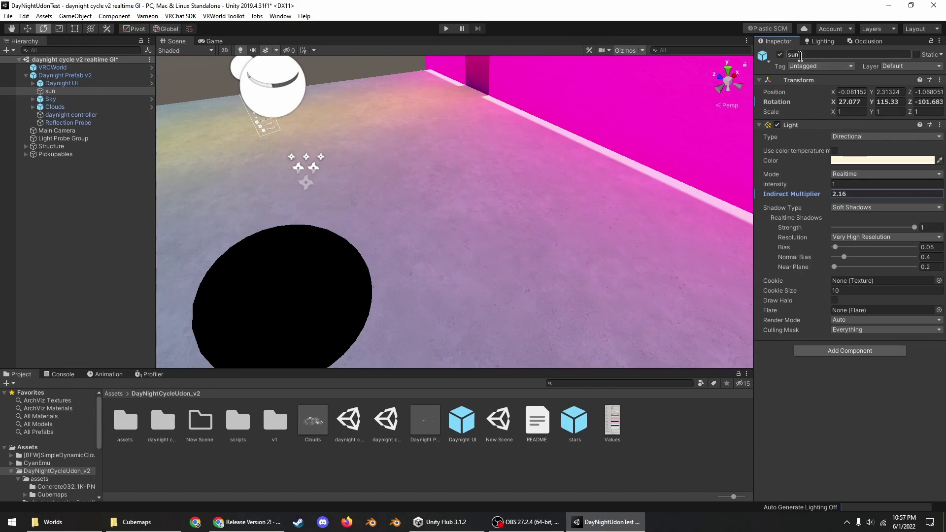
Step: Toggle Realtime Global Illumination, leave it enabled, and generate the scene's lighting
click(813, 42)
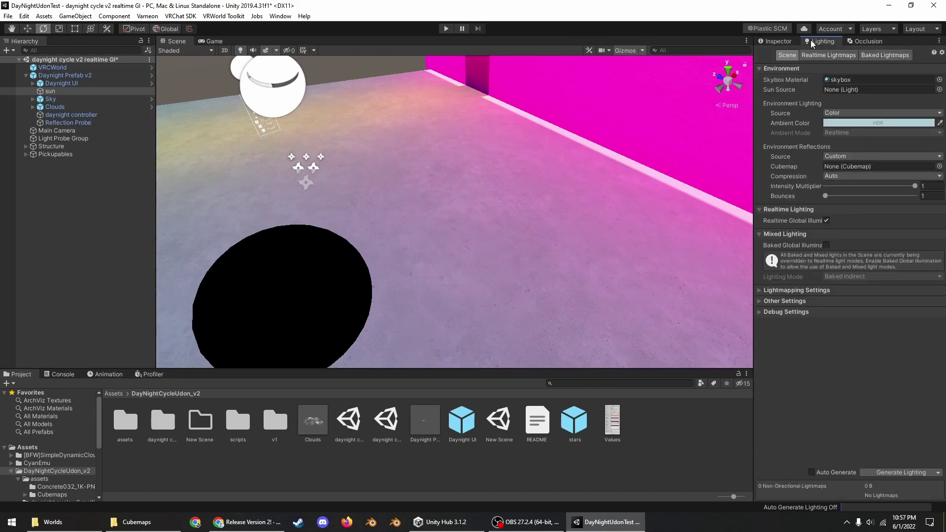
click(827, 222)
click(827, 221)
click(827, 211)
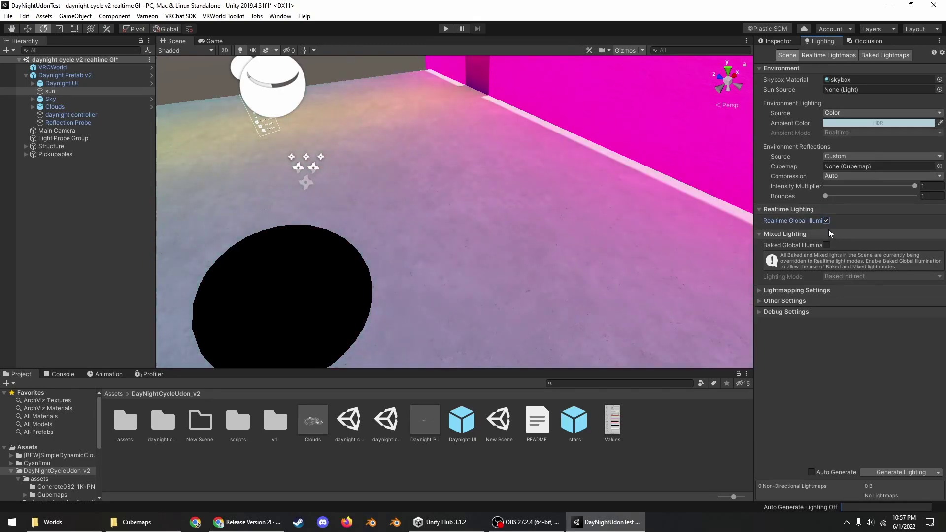
click(828, 221)
click(827, 211)
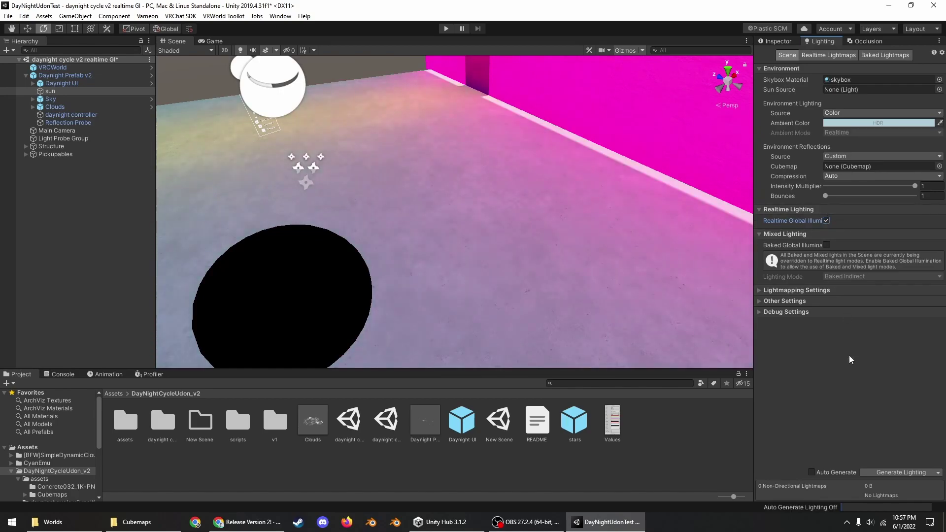
click(901, 472)
Step: Inspect the Floor's static and lightmapping settings, the Light Probe Group and the Reflection Probe in the room
click(685, 295)
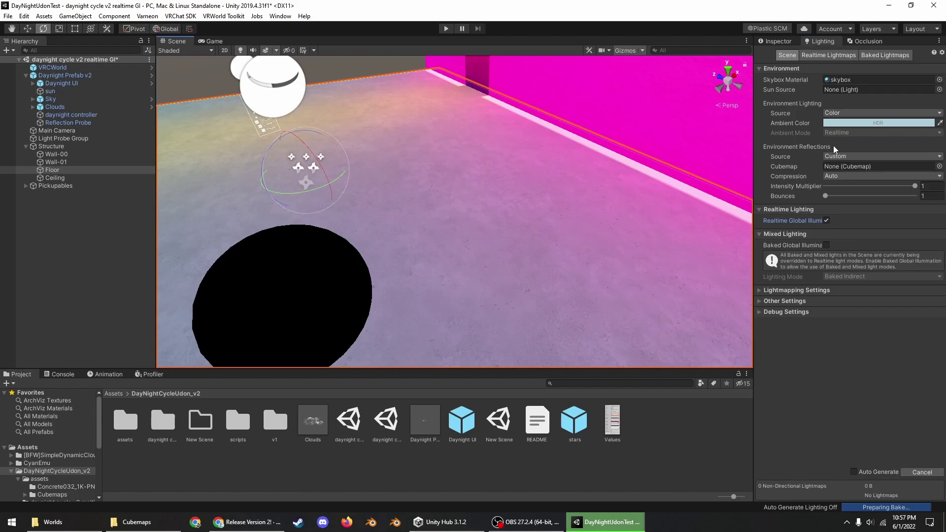
click(778, 42)
key(f)
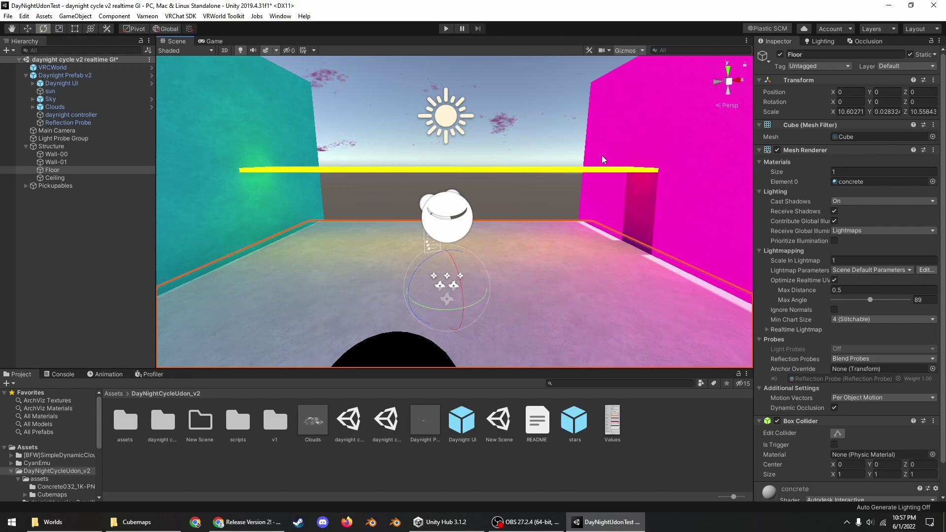
double_click(75, 143)
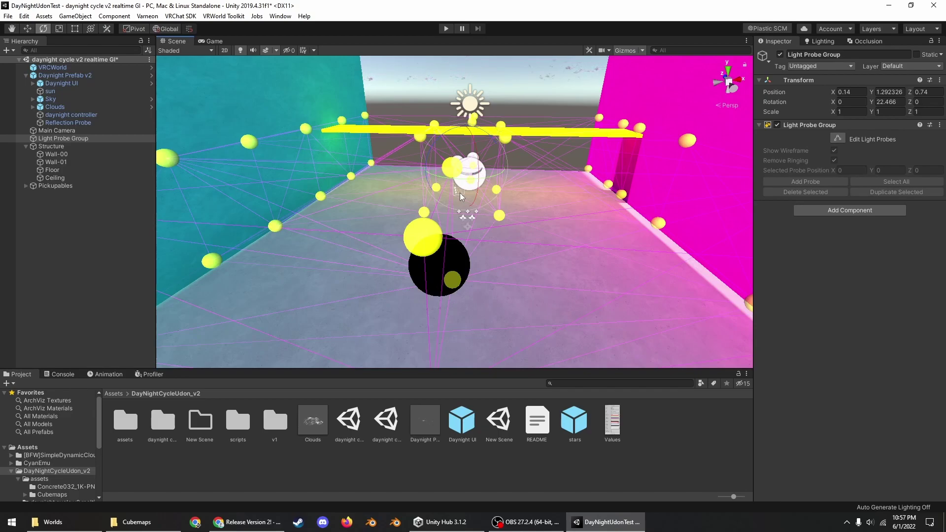
click(462, 198)
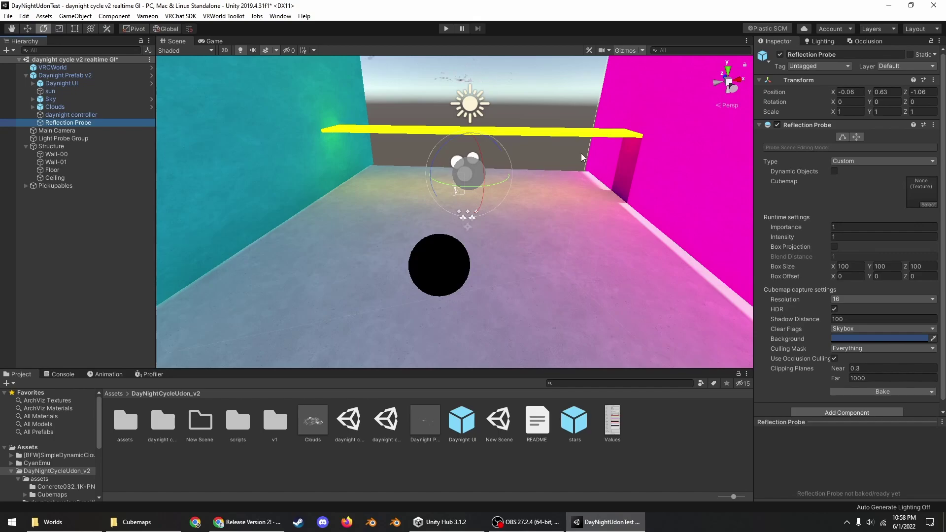
Step: Add the sun's Light component to Easy Quest Switch and set its Quest shadow type to None
click(280, 16)
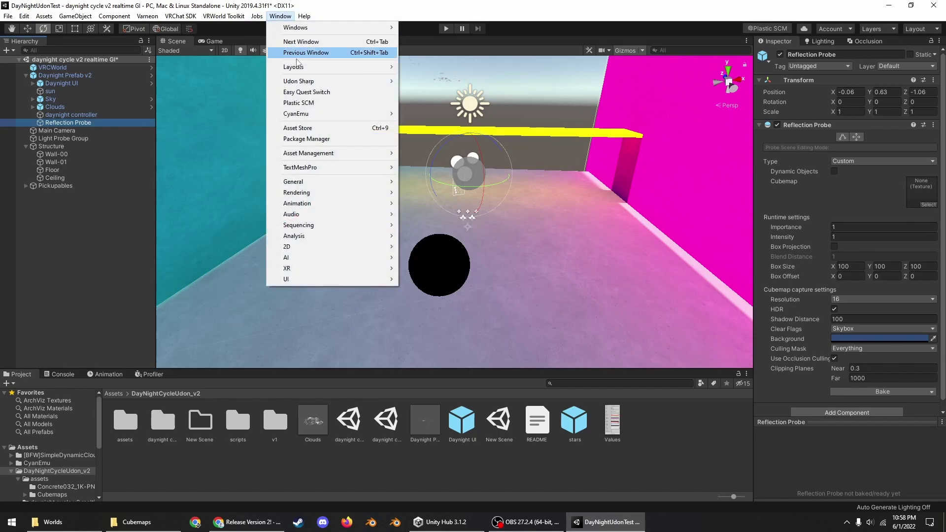
click(303, 92)
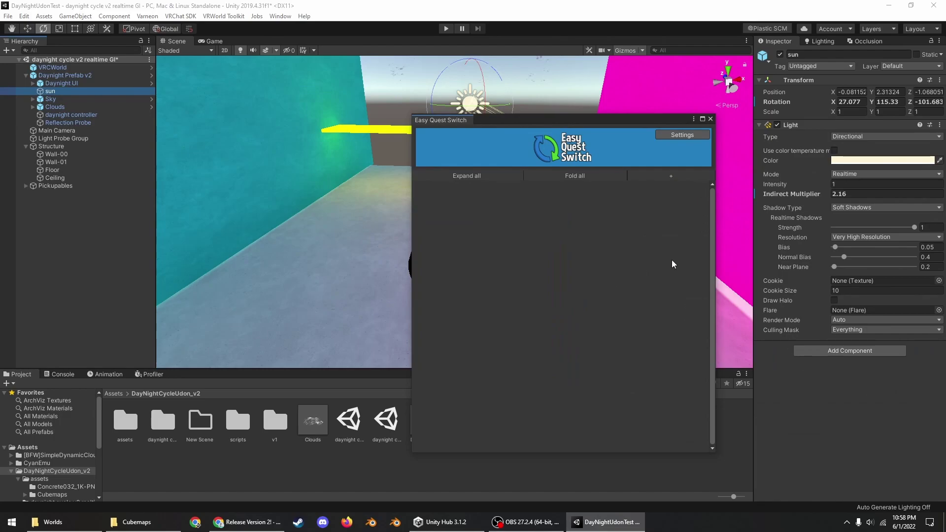
click(670, 176)
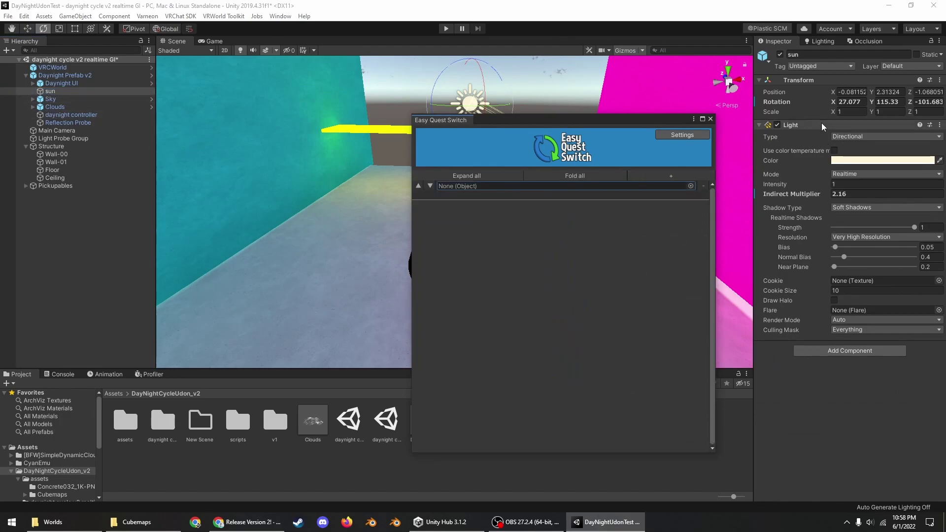
drag(822, 126, 474, 190)
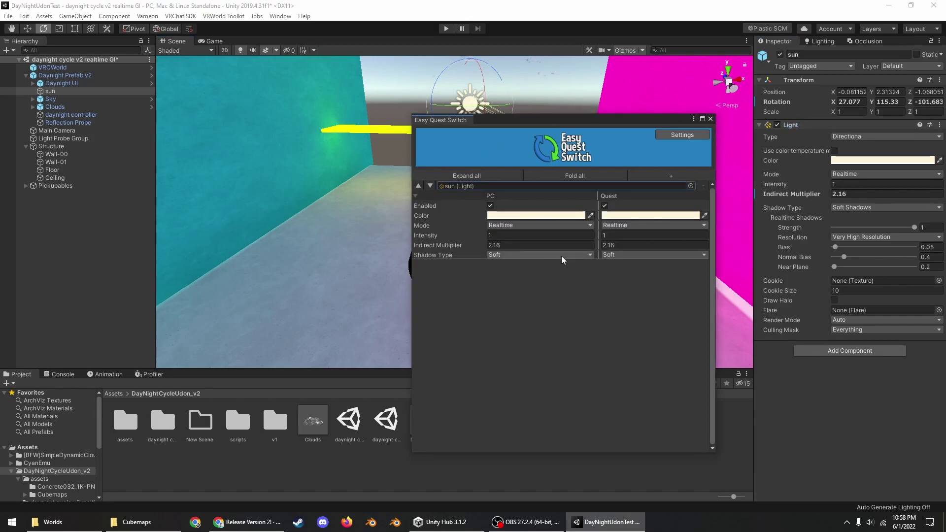
click(622, 256)
click(622, 266)
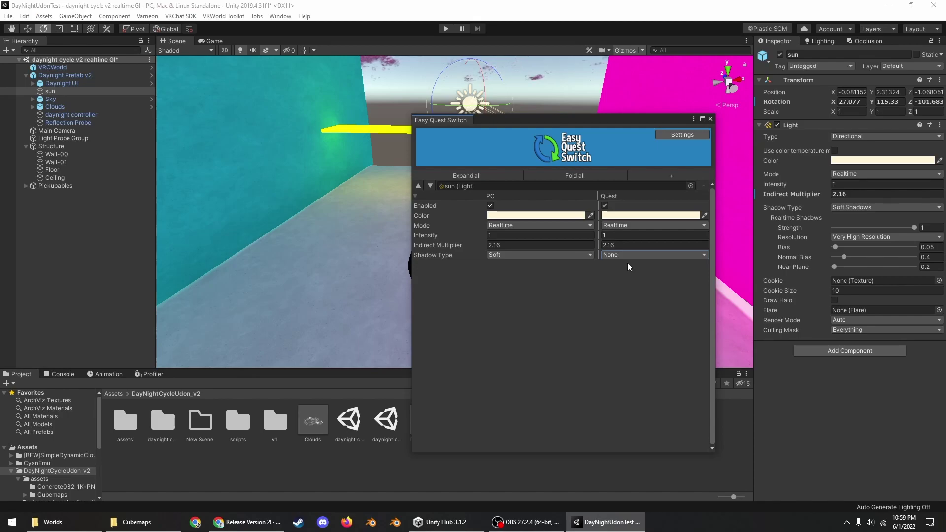
click(710, 119)
Step: Switch off Is On for the Shadows Toggle in the Daynight UI menu
scroll(525, 226, up, 10)
middle_drag(488, 181, 492, 255)
scroll(492, 254, up, 5)
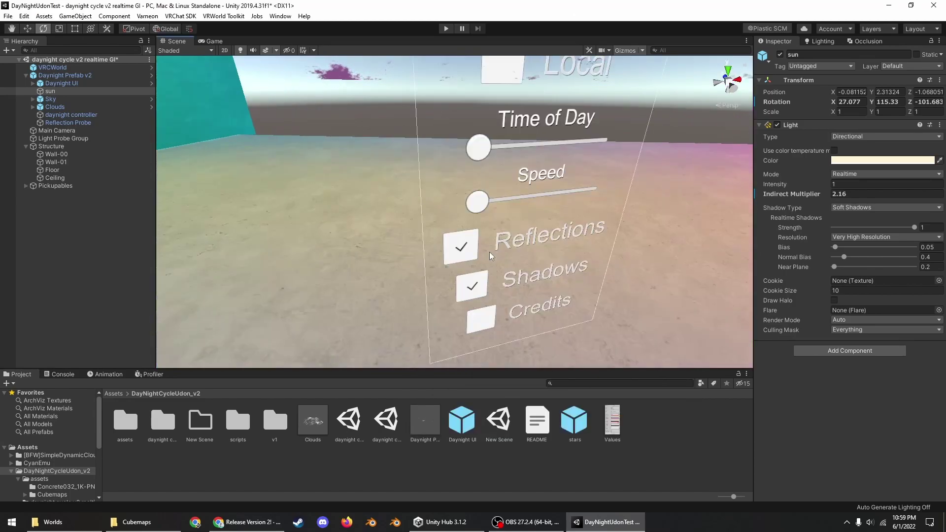
click(537, 288)
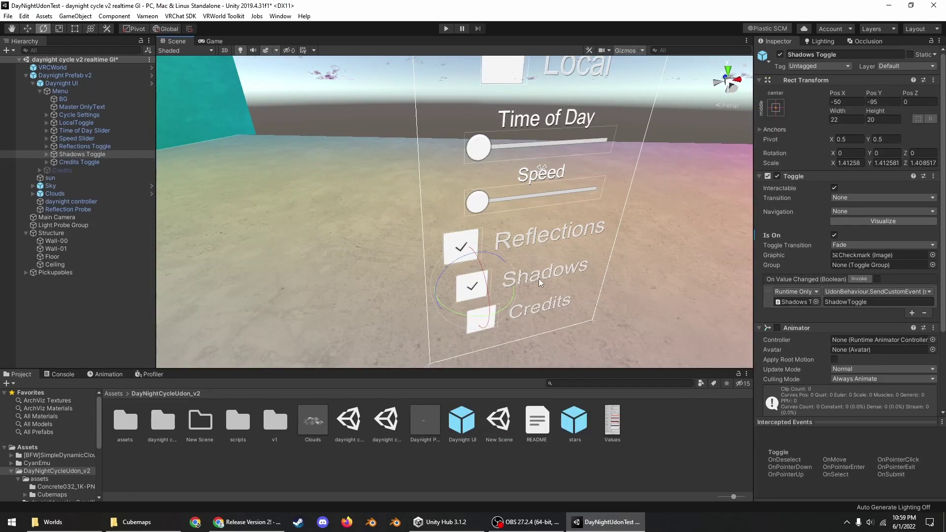
click(835, 236)
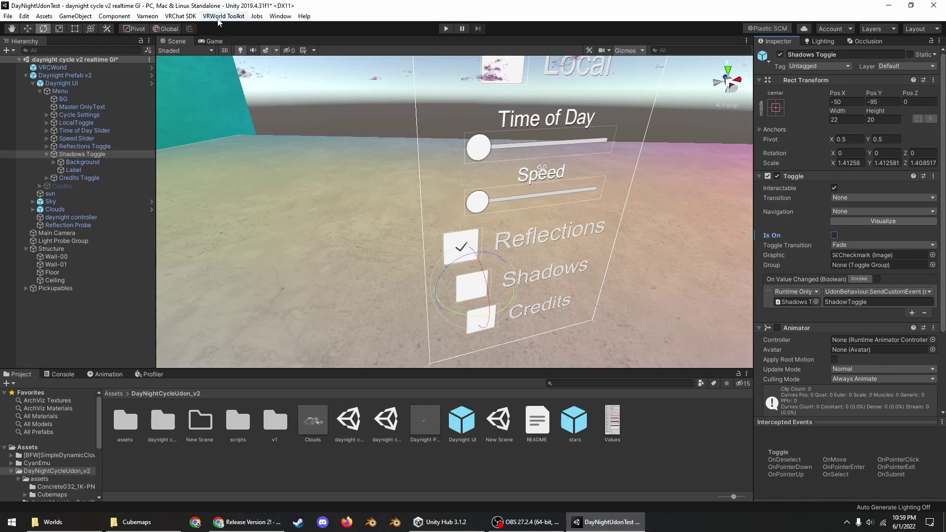
Step: Set up post processing for the scene with VRWorld Toolkit's example profile
click(219, 16)
mouse_move(220, 28)
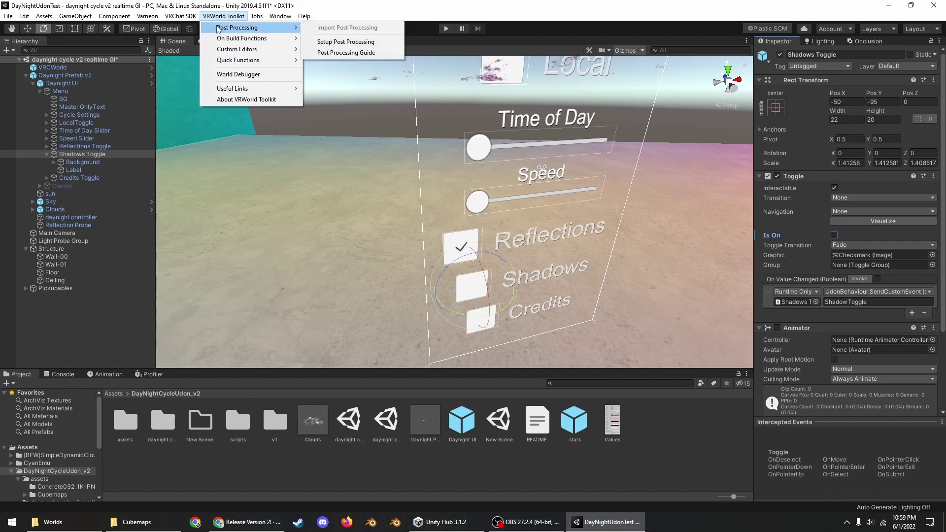
click(339, 43)
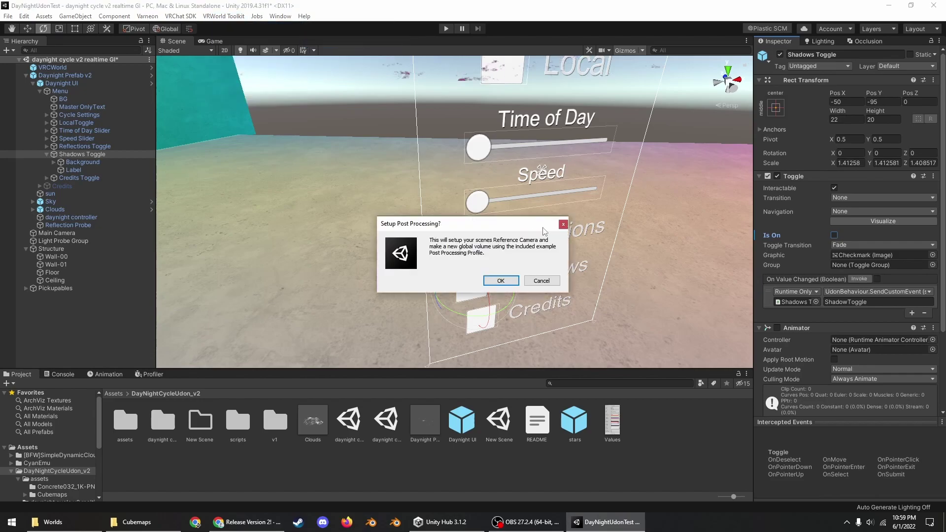
click(500, 280)
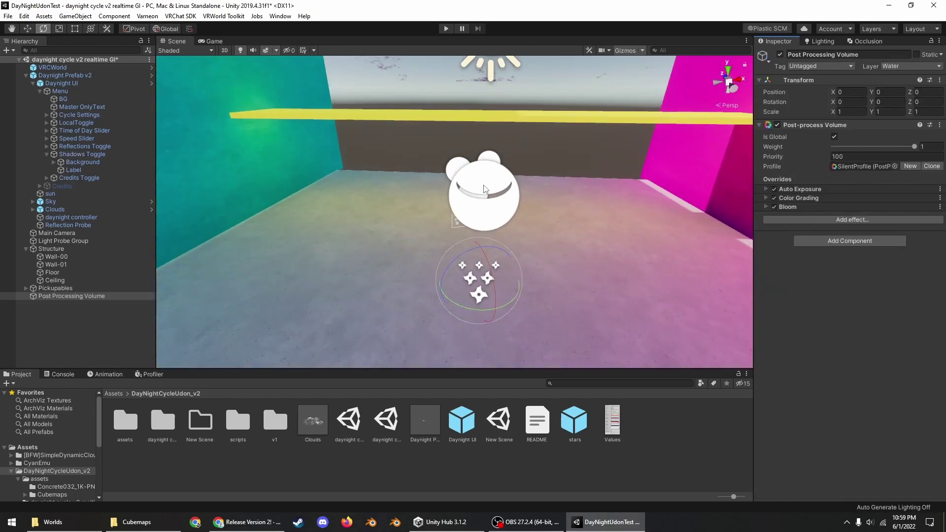
Step: Set the Post Processing Volume's Auto Exposure minimum and maximum EV to -0.5 and its exposure compensation to 0.7
right_drag(568, 212, 556, 211)
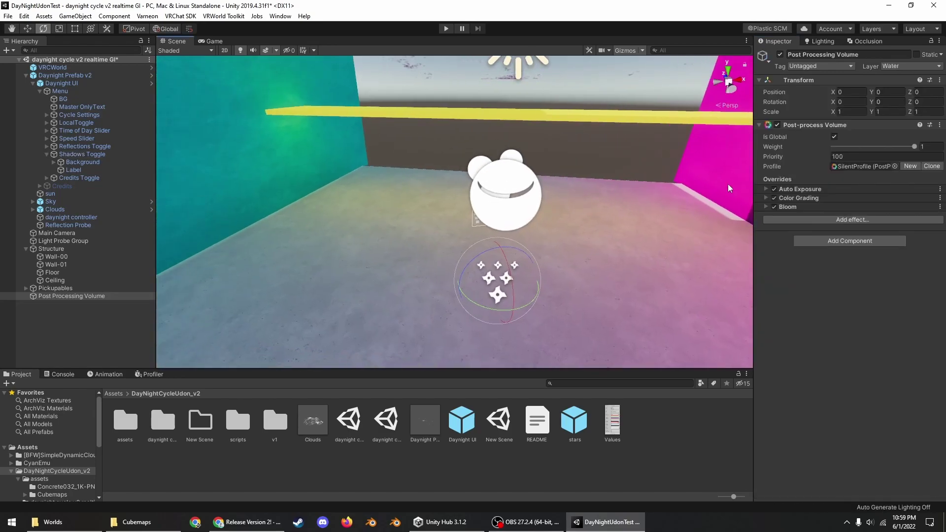
click(768, 189)
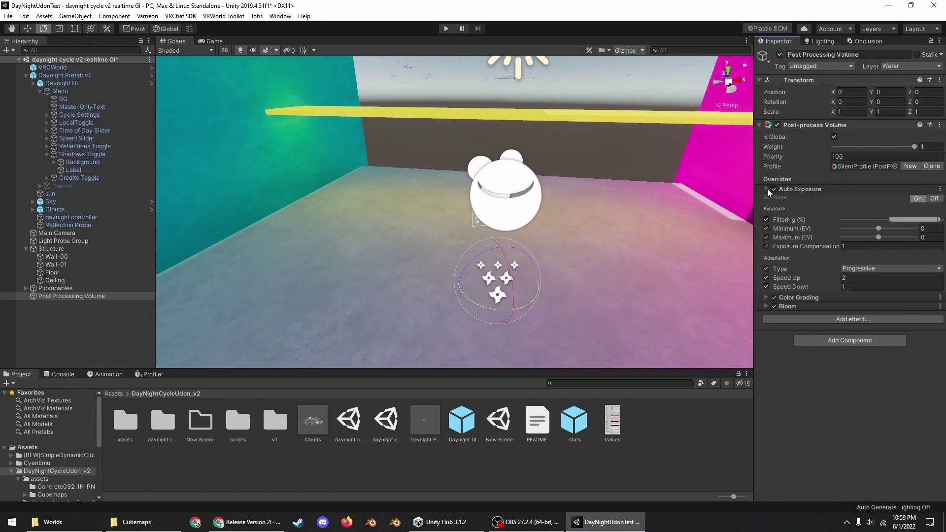
click(925, 230)
text(-.5)
click(936, 238)
text(-.5)
click(863, 246)
text(.7)
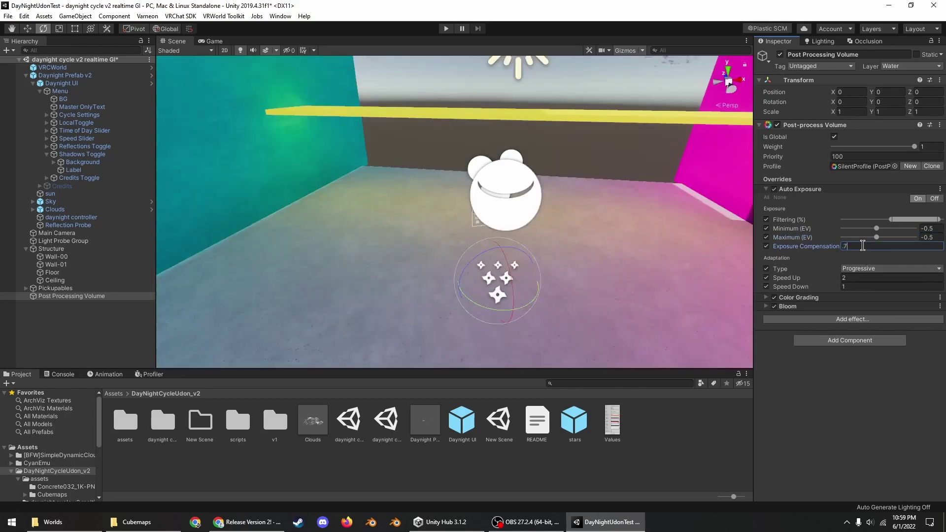